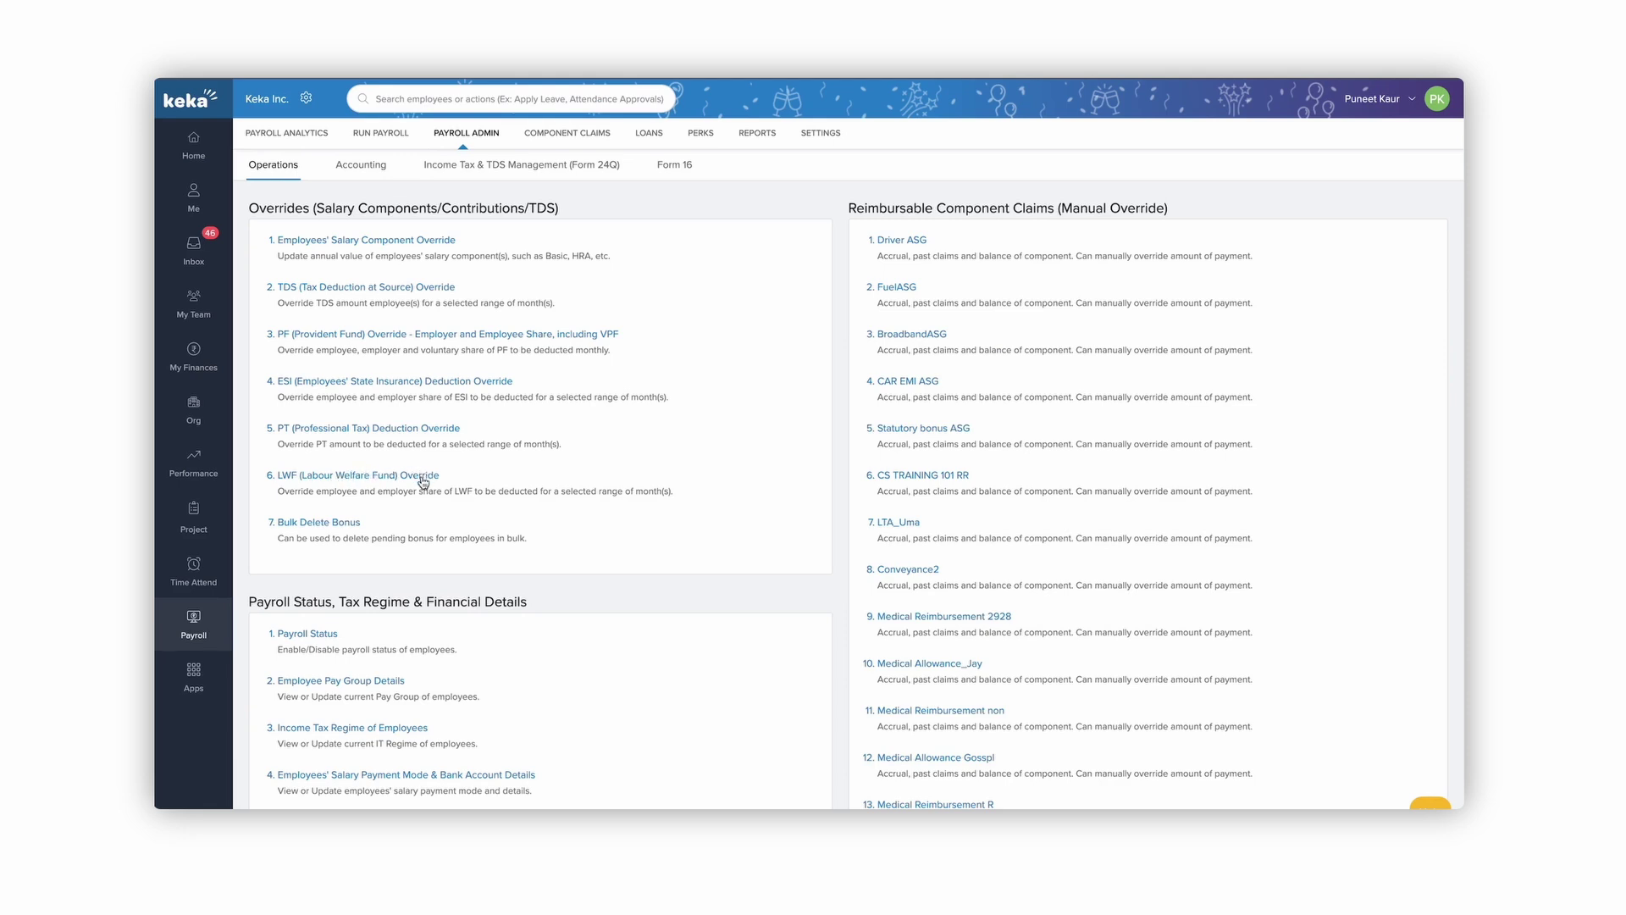
Open the Labour Welfare Fund (LWF) override list for the Keka Inc. pay group, financial year Apr 2022 - Mar 2023
left_click(421, 476)
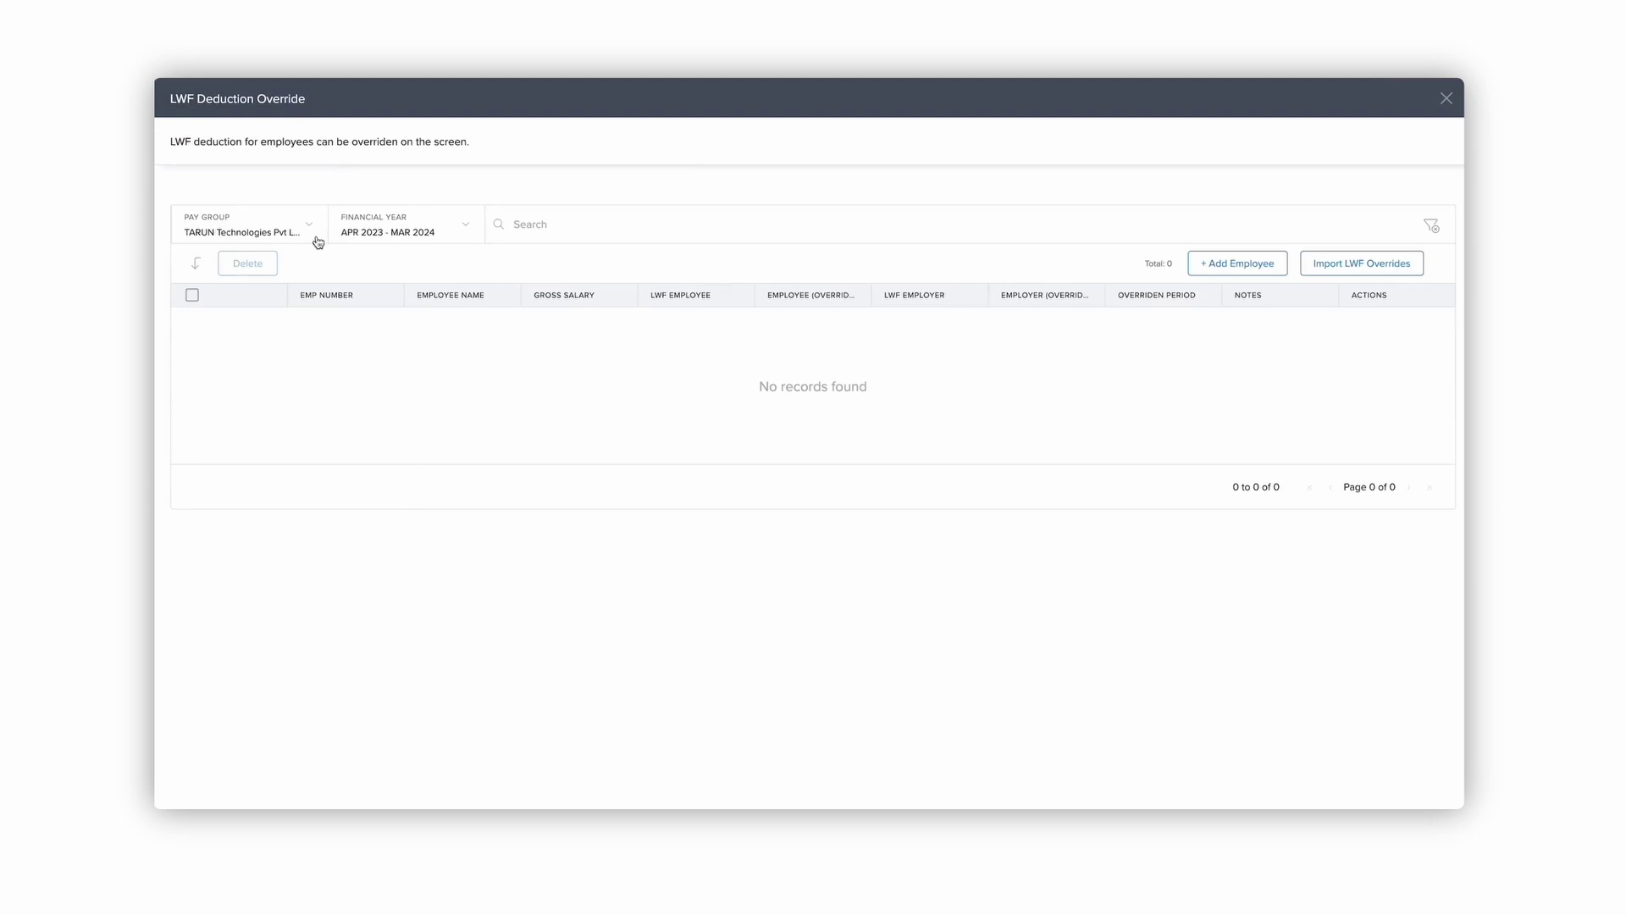
left_click(304, 237)
left_click(298, 266)
type("keka")
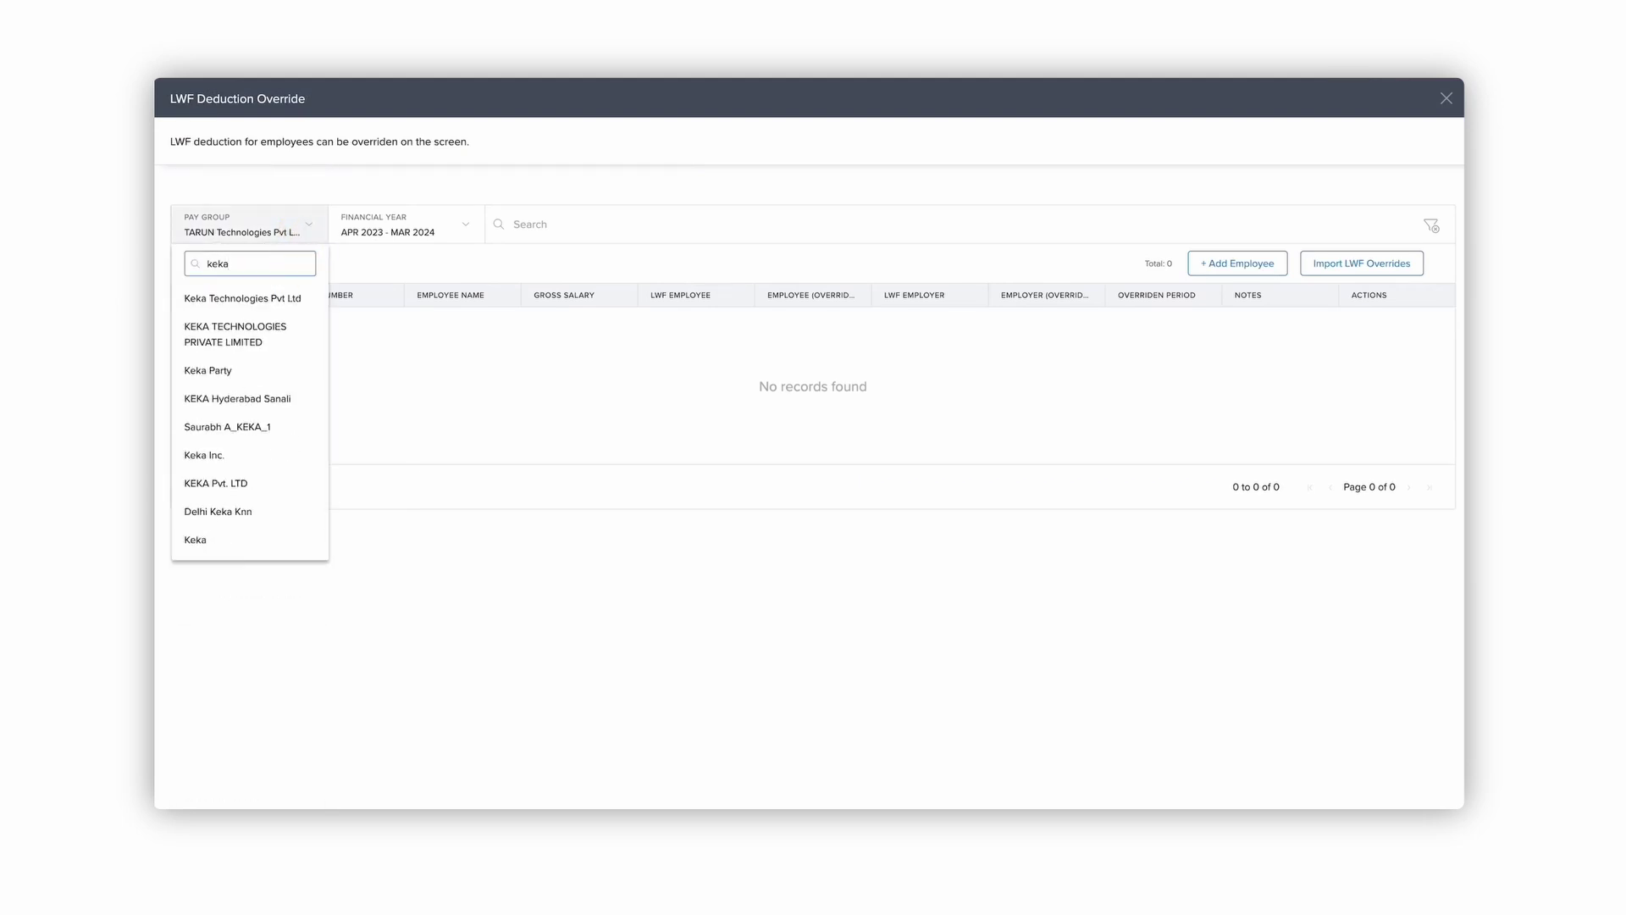
left_click(261, 456)
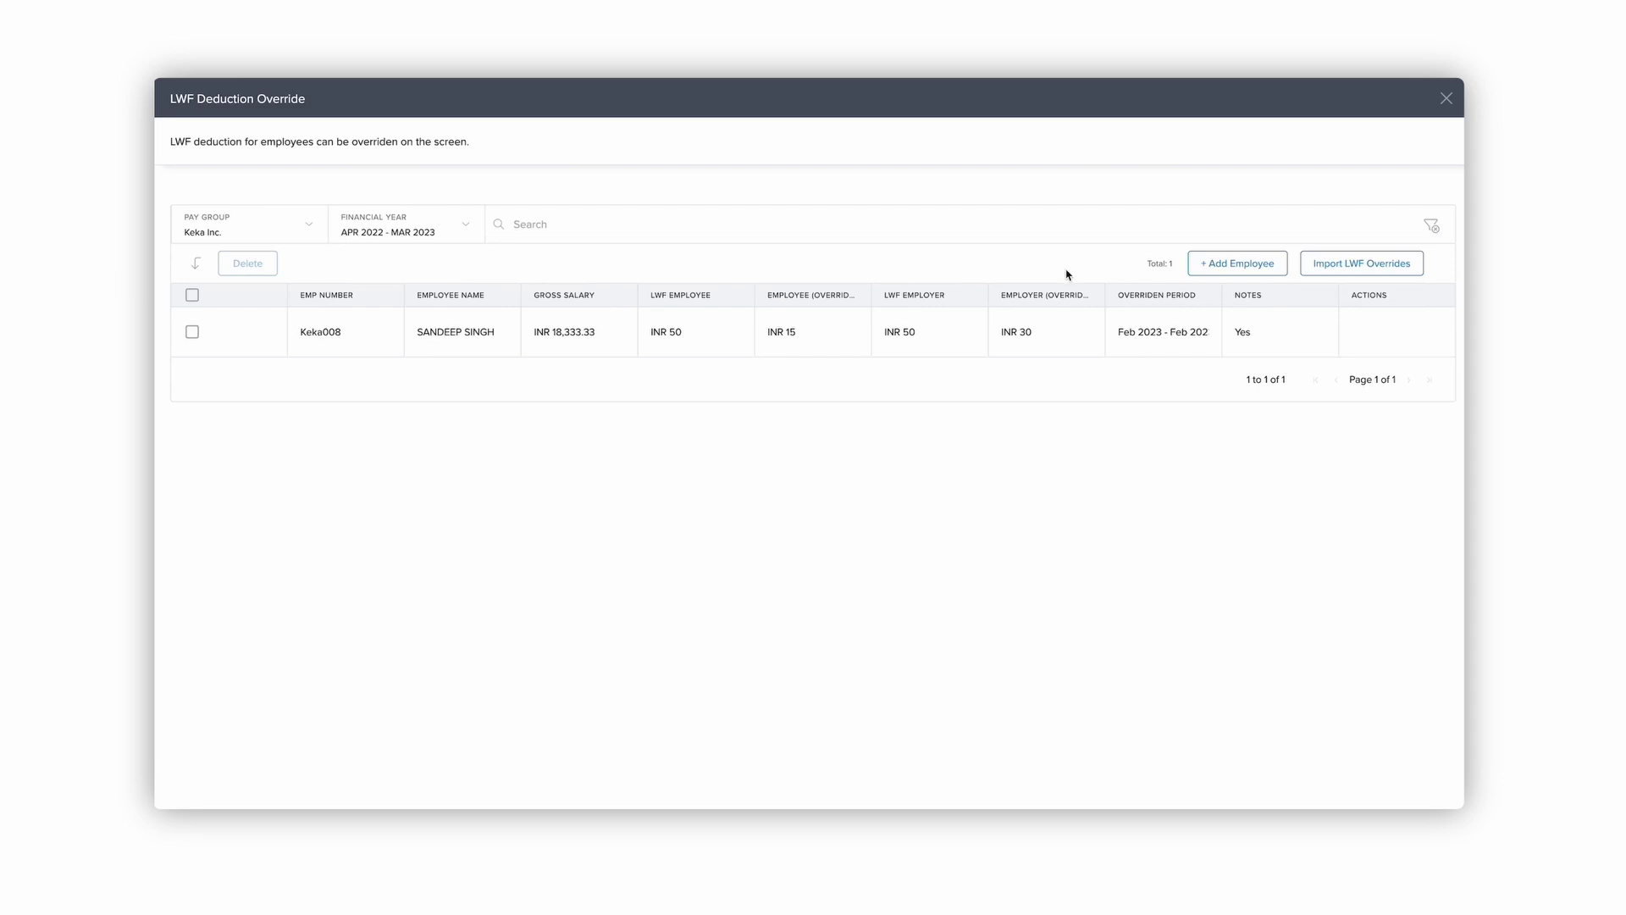
Add an employee to the LWF overrides by name and set the override range from Mar-2023 to Mar-2023
left_click(1220, 265)
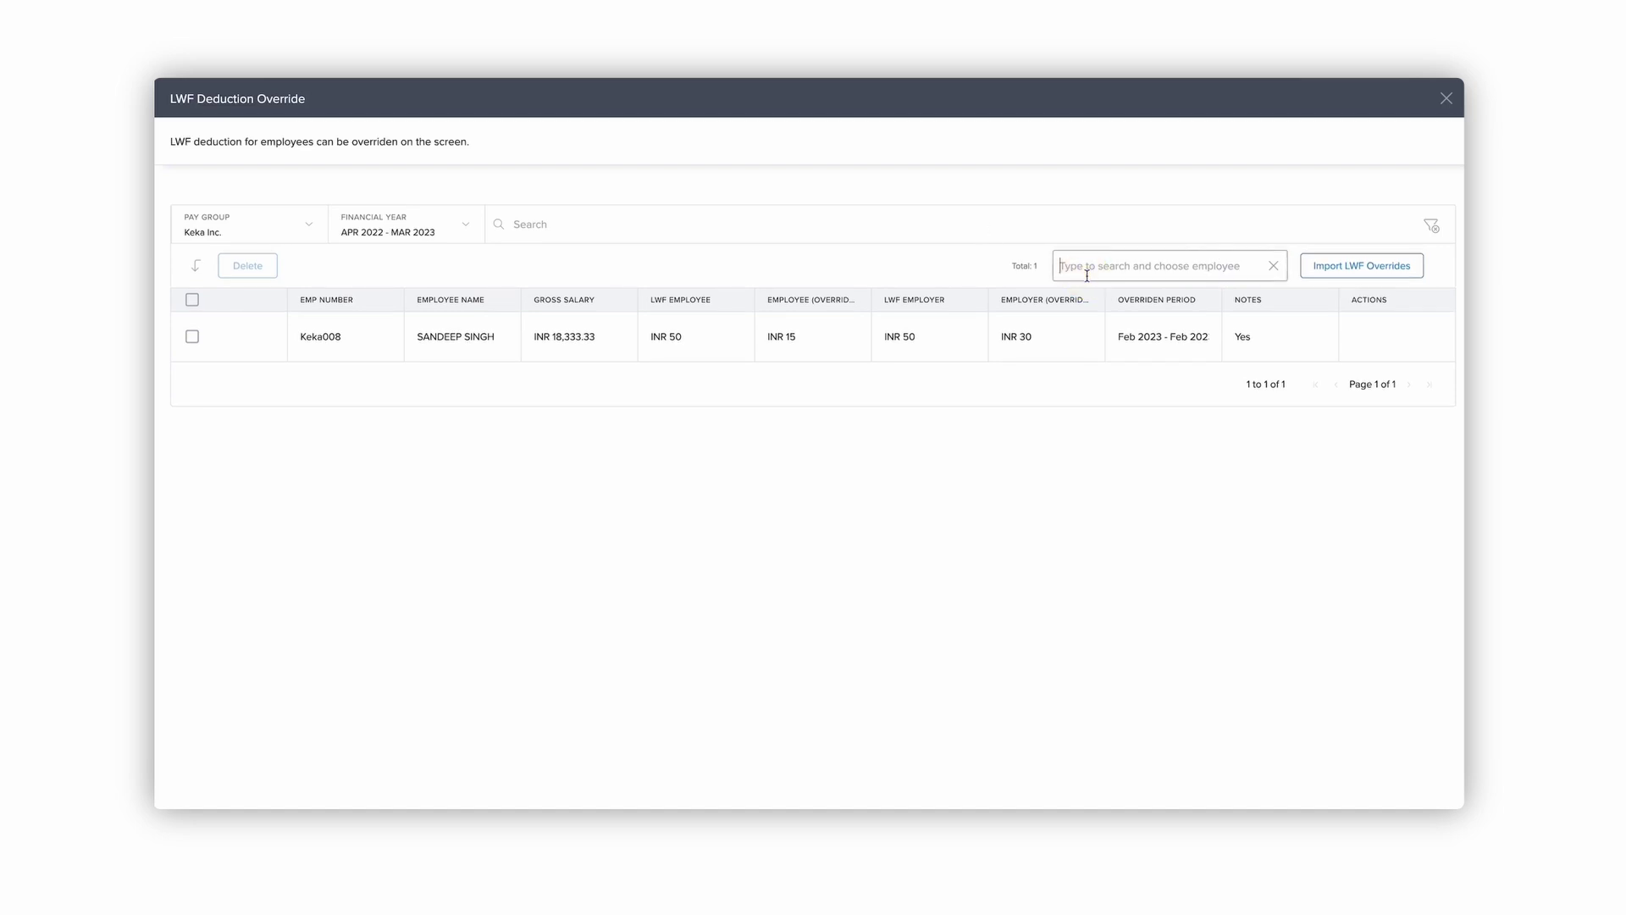
type("puneet")
left_click(1123, 331)
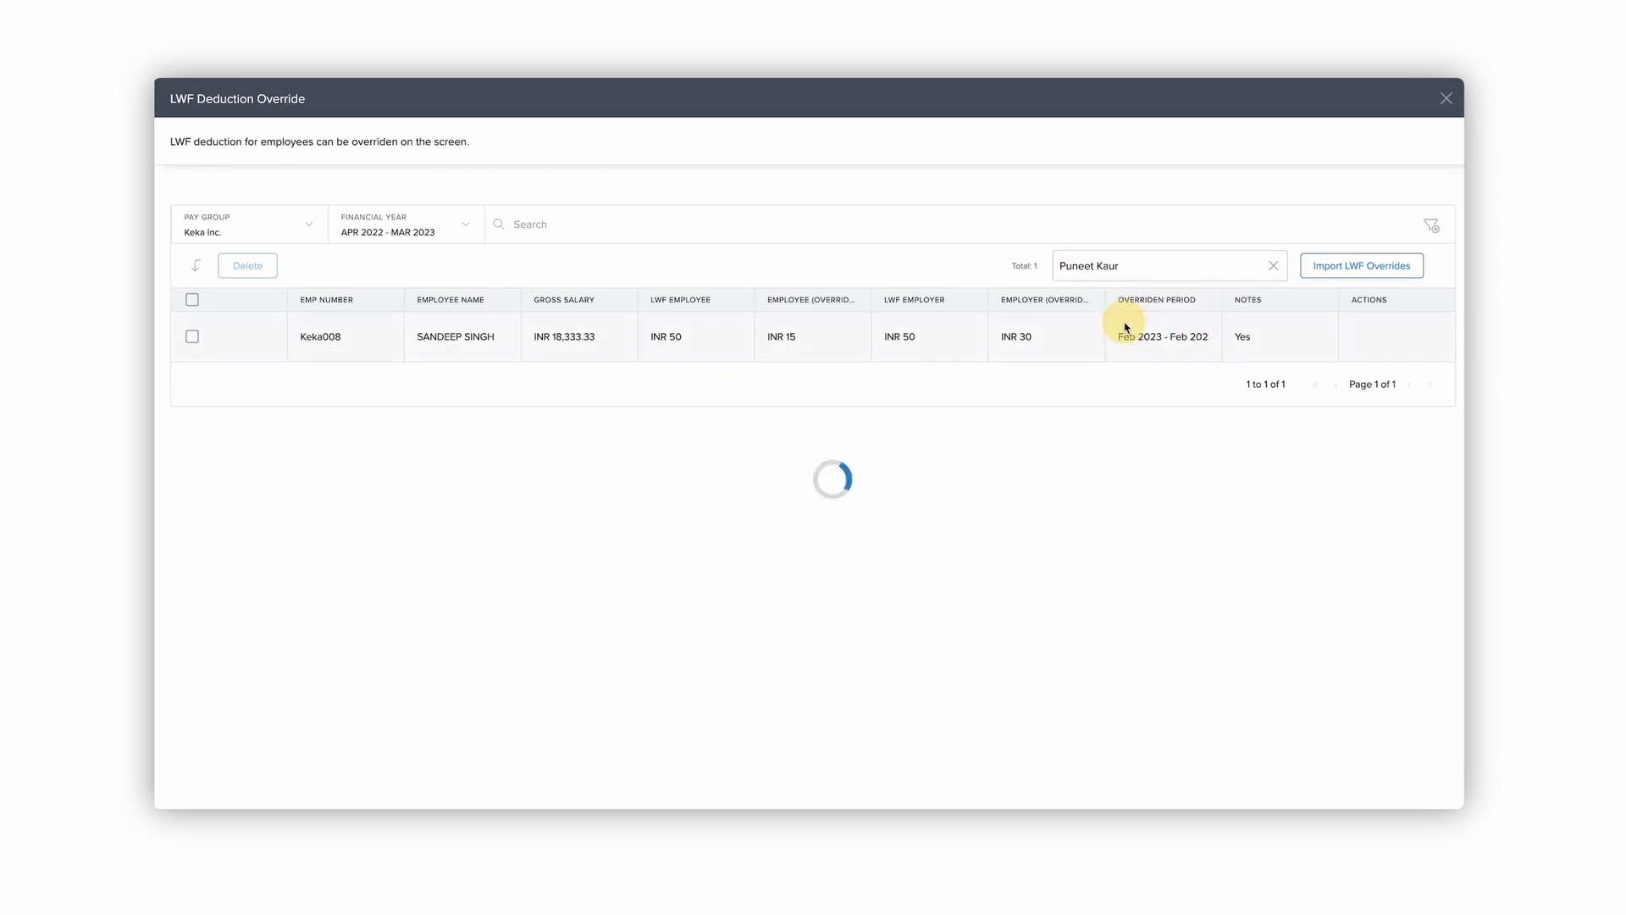
left_click(763, 246)
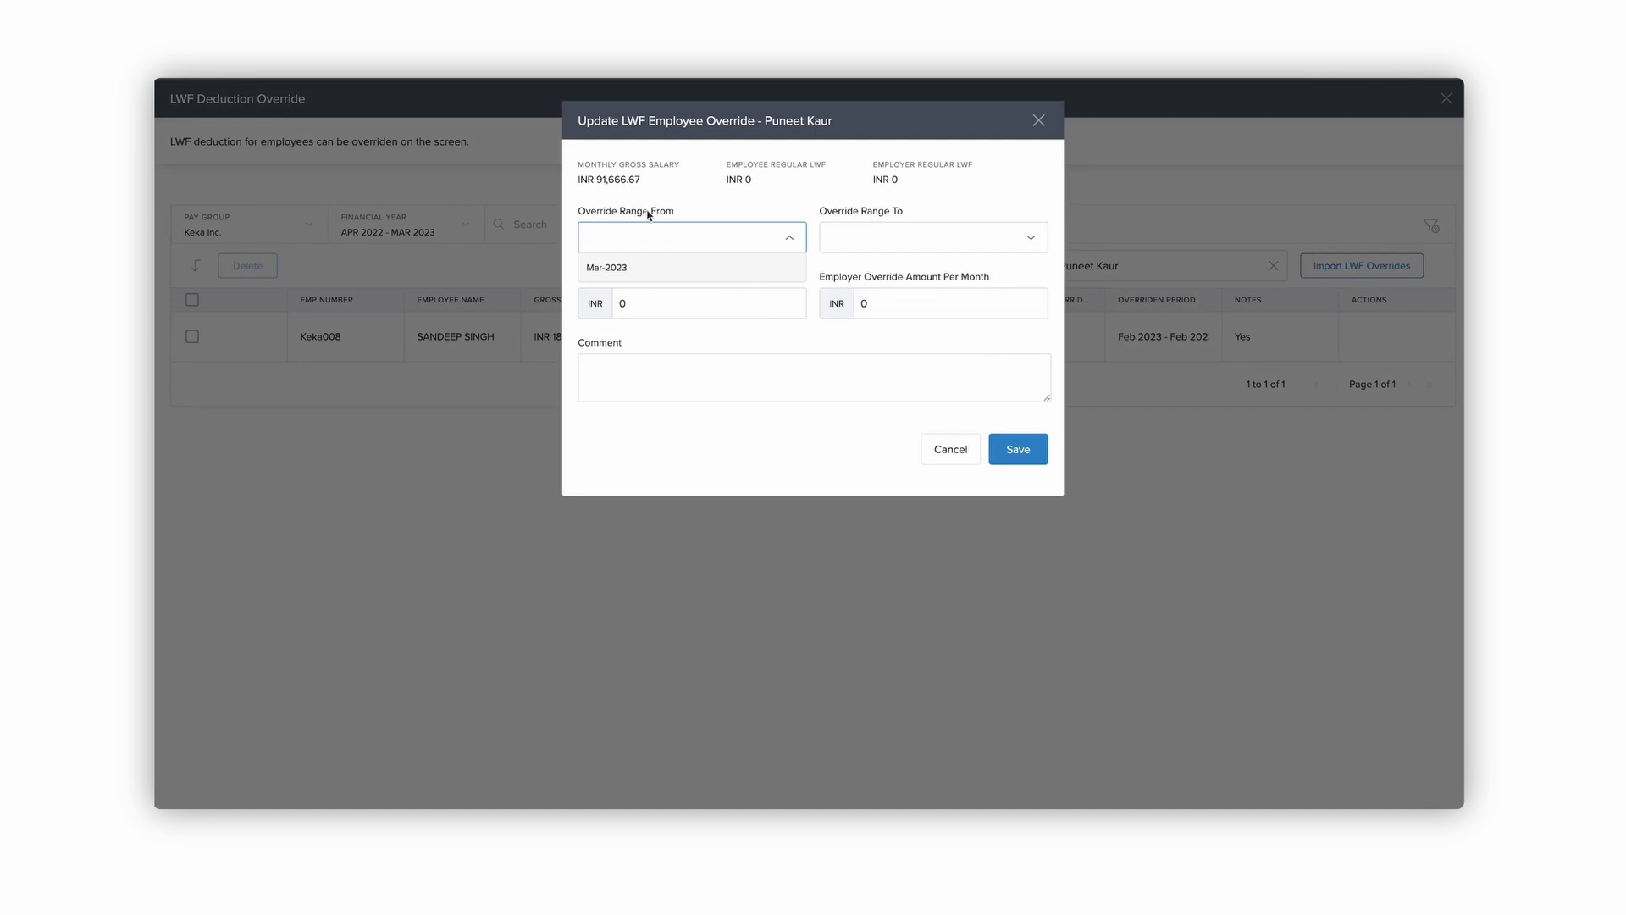
left_click(780, 269)
left_click(860, 238)
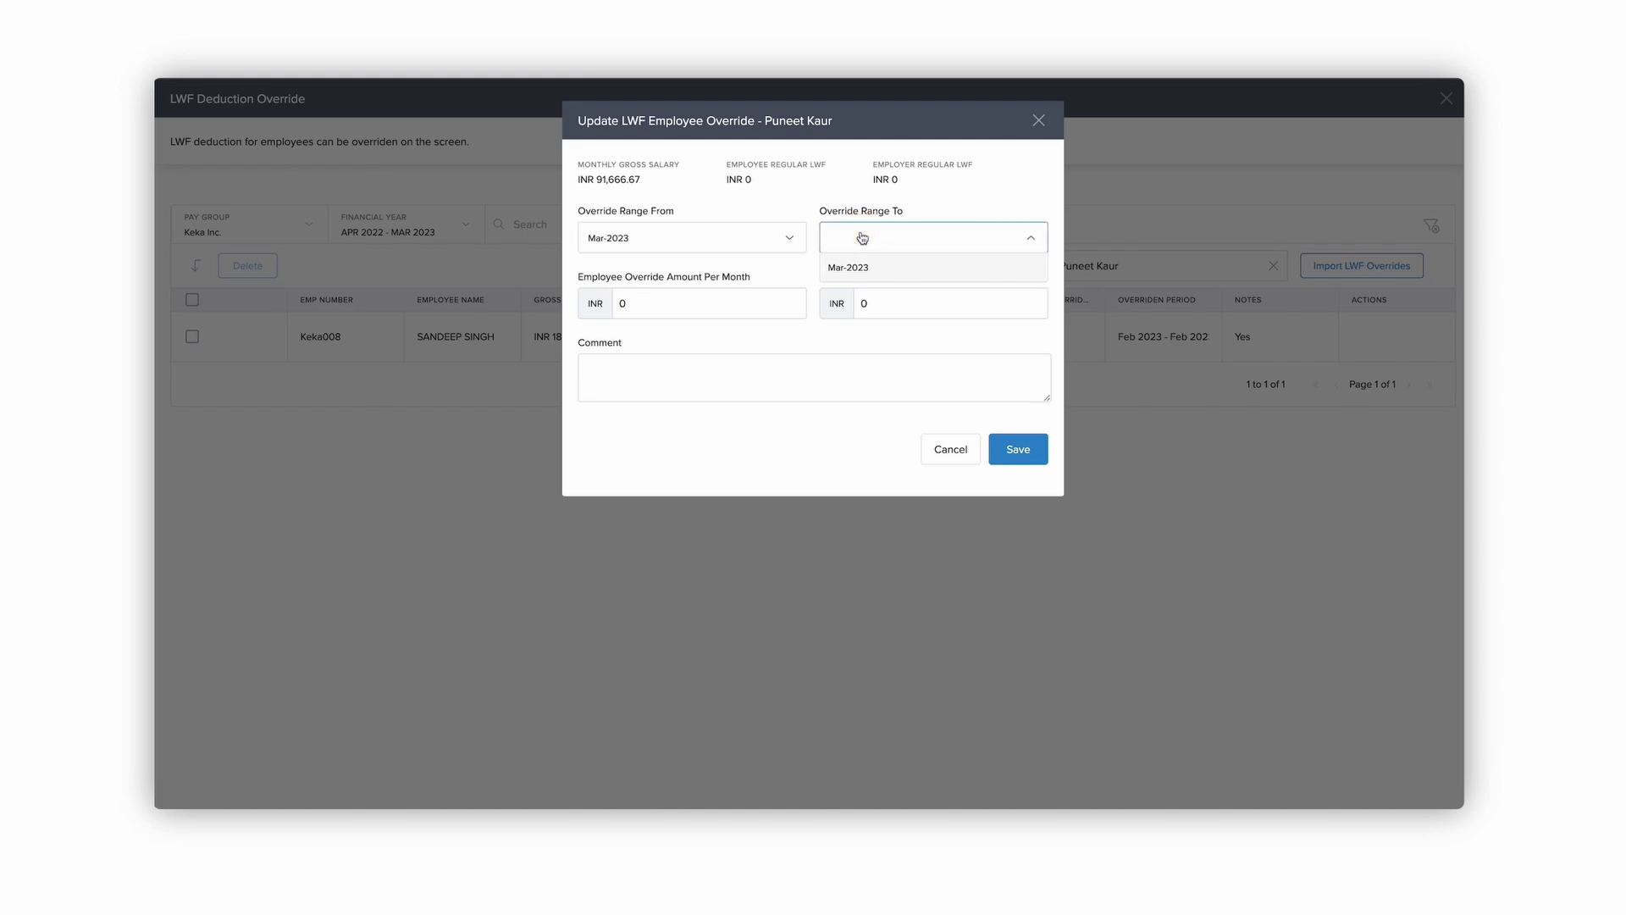
left_click(861, 269)
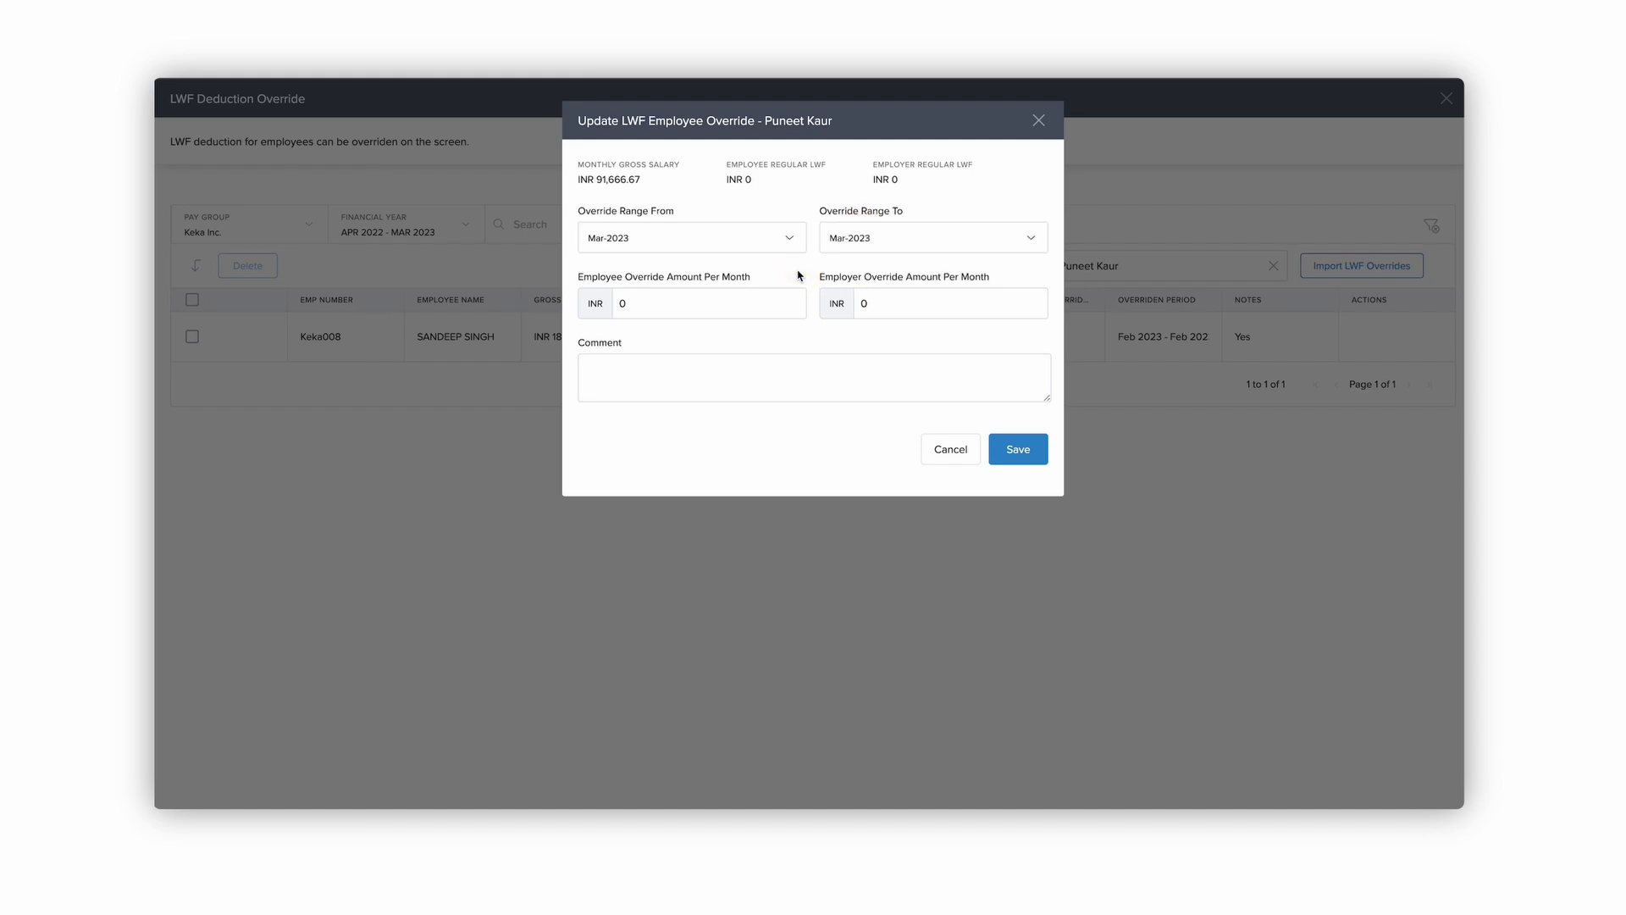
Save the employee's override with 15 INR employee and 30 INR employer amounts per month and the comment "Override for mar-2023"
left_click(743, 301)
left_click(924, 313)
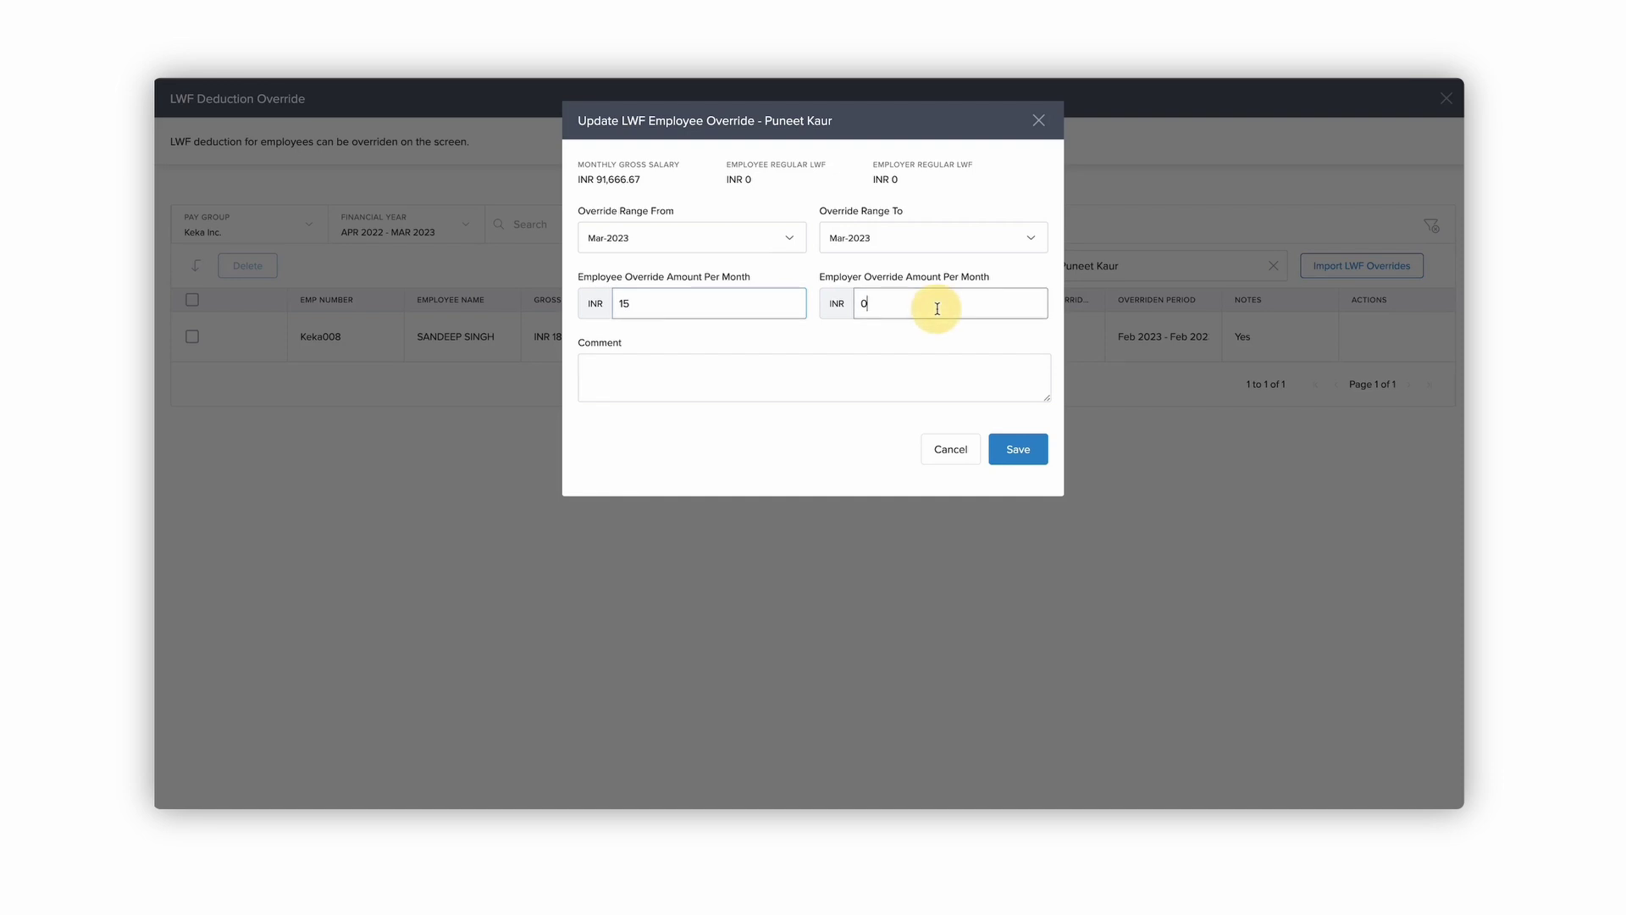
key("BackSpace")
type("30")
left_click(934, 369)
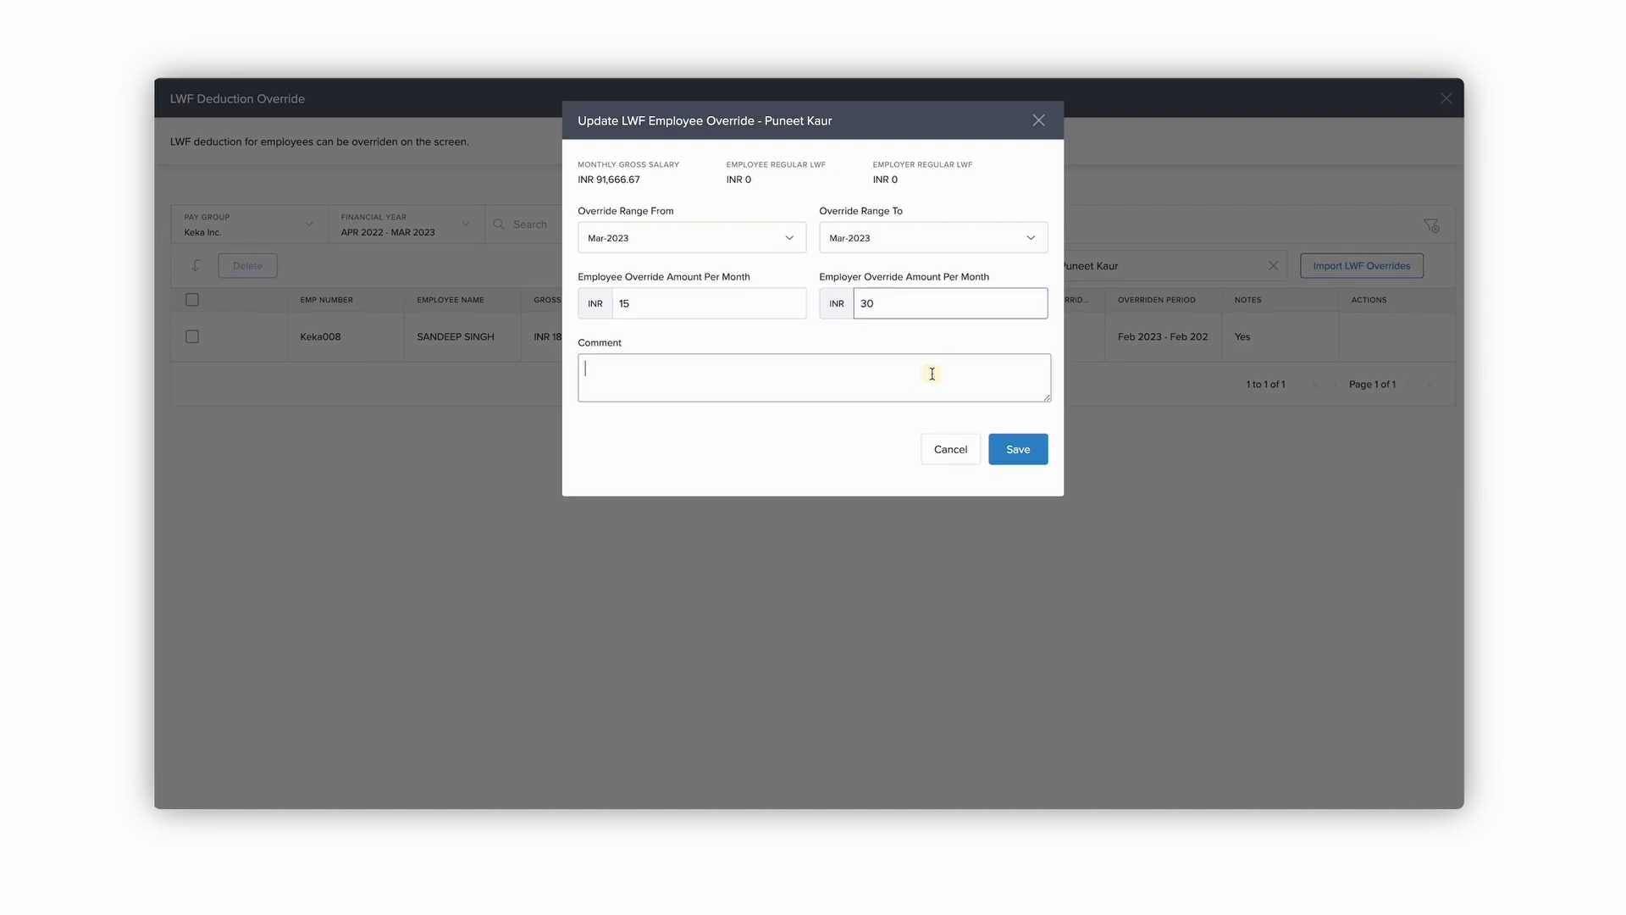
type("Override for mar-2023")
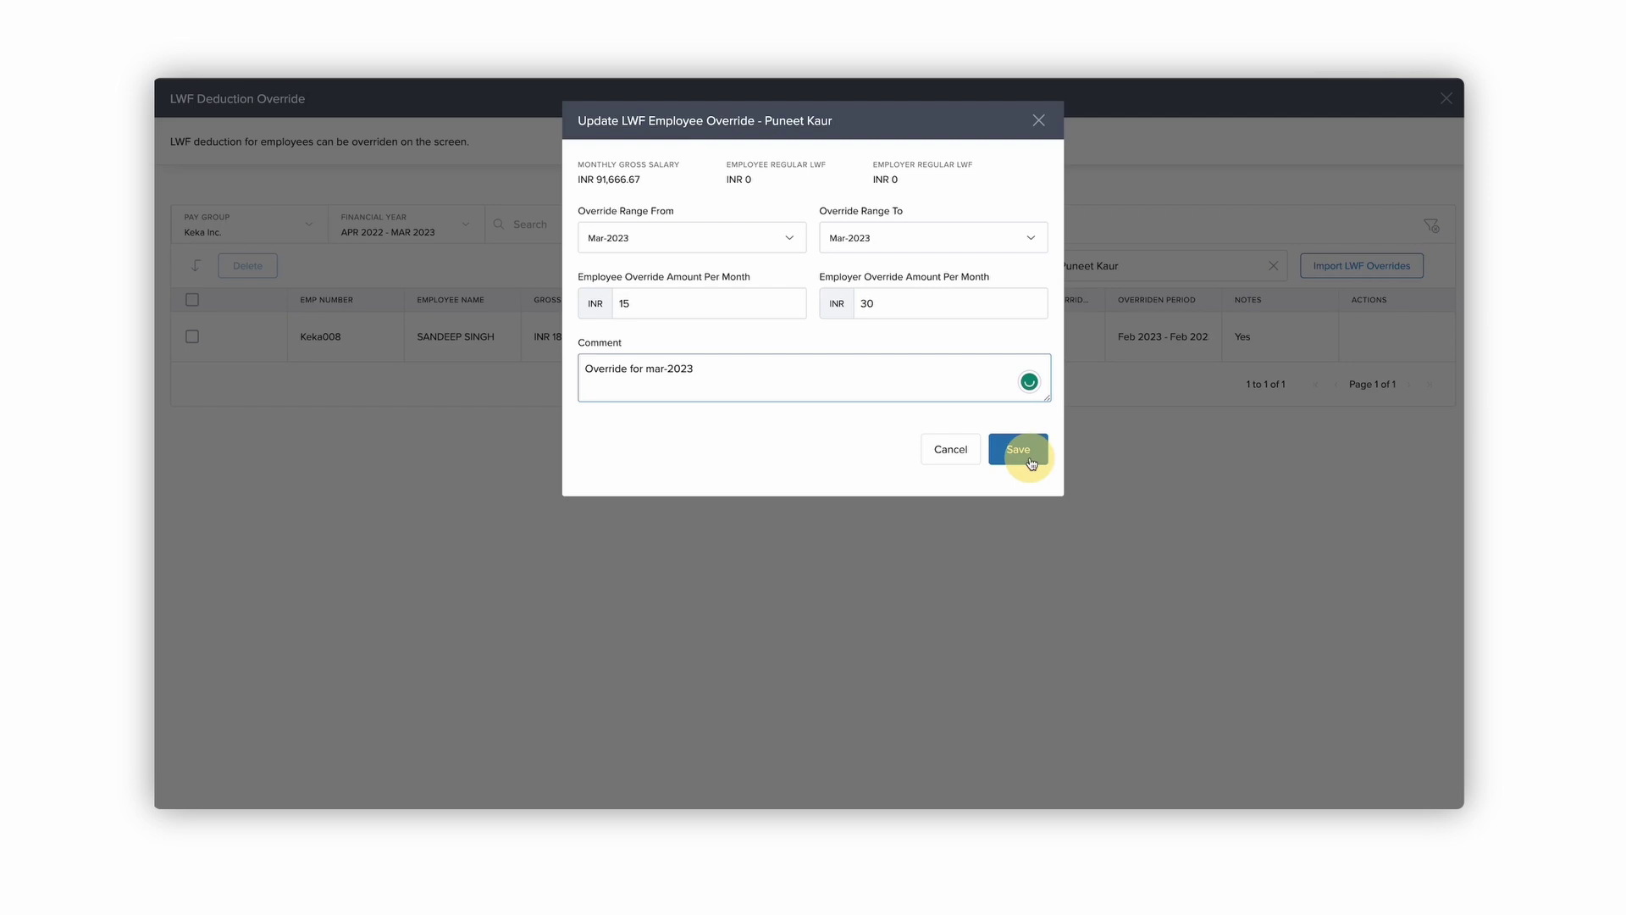
left_click(1024, 452)
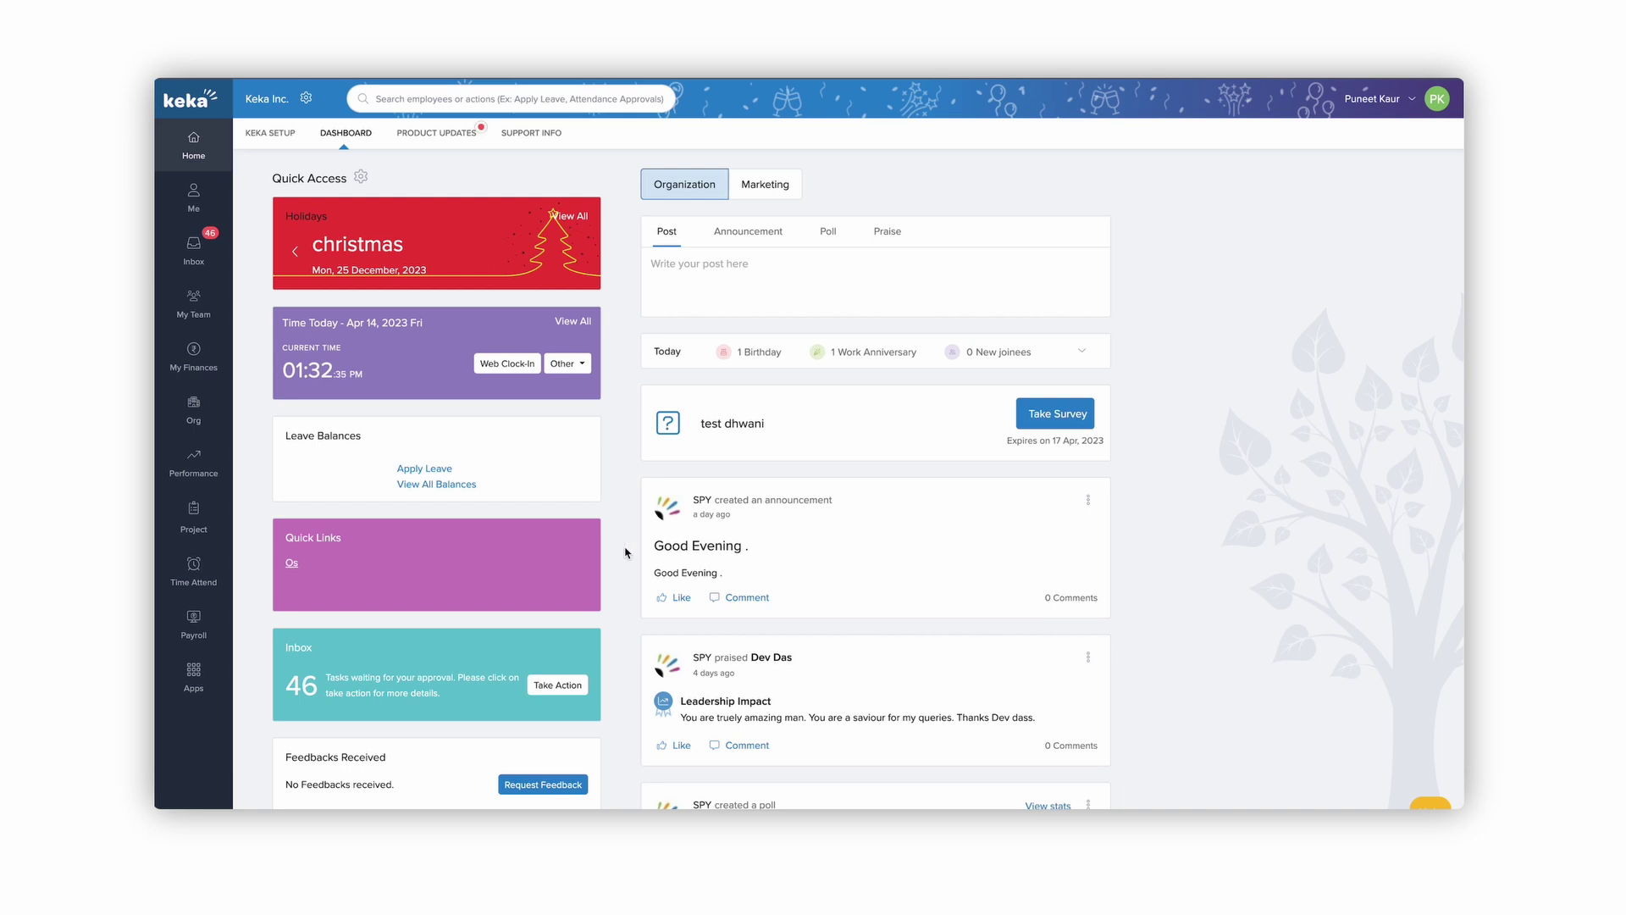
Open the Run Payroll page in Payroll for the Keka Inc. pay group
left_click(198, 633)
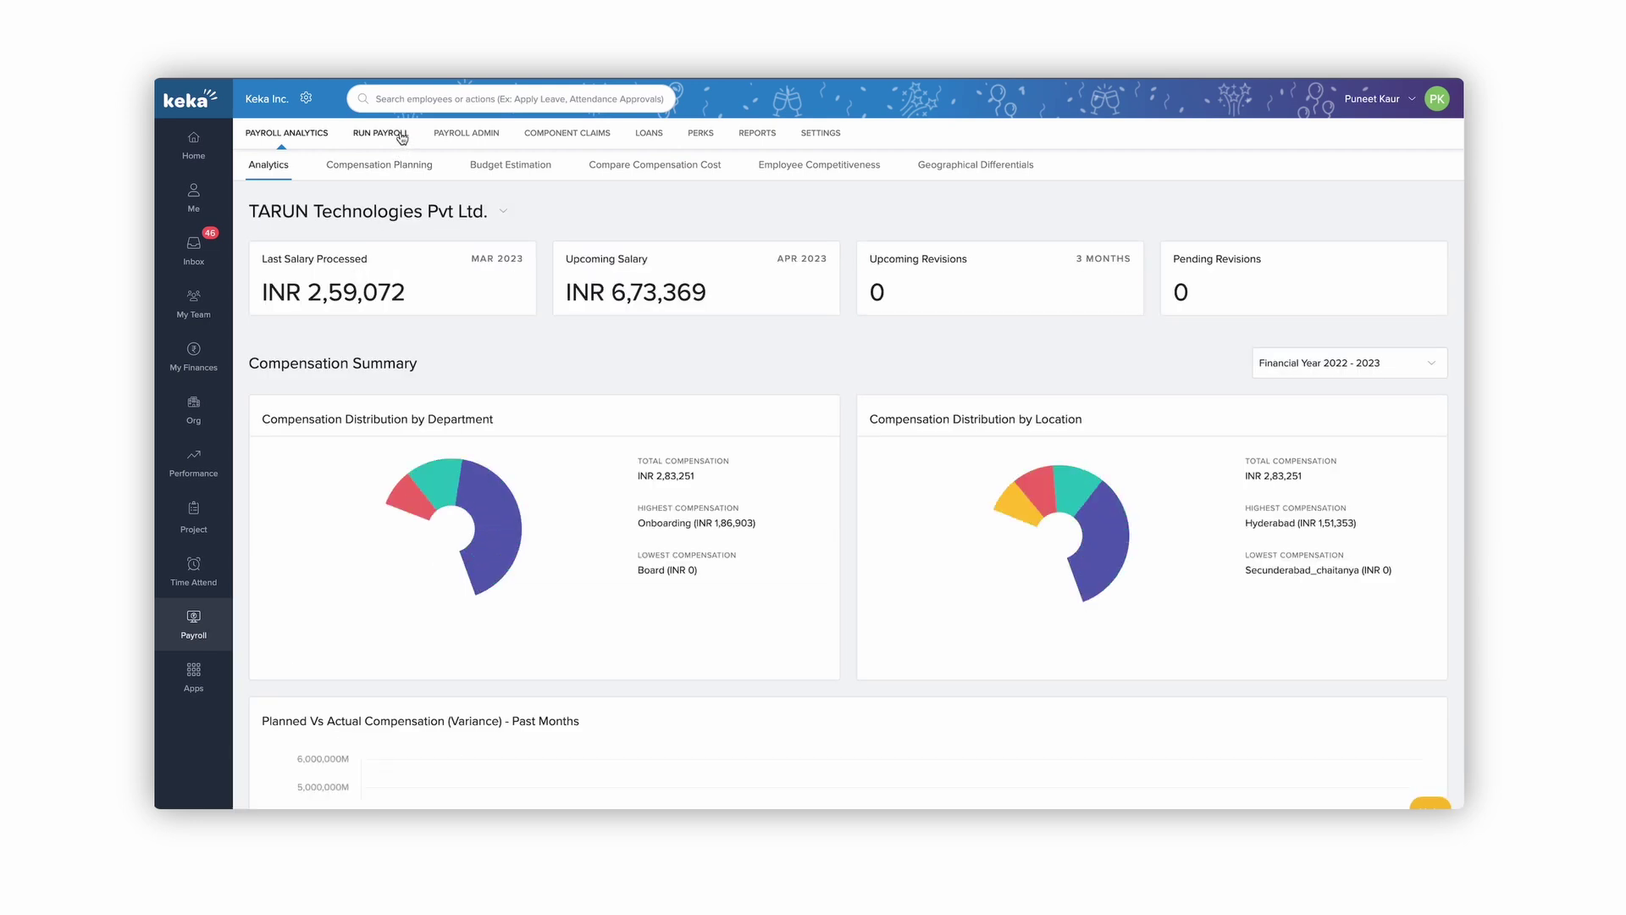
left_click(380, 134)
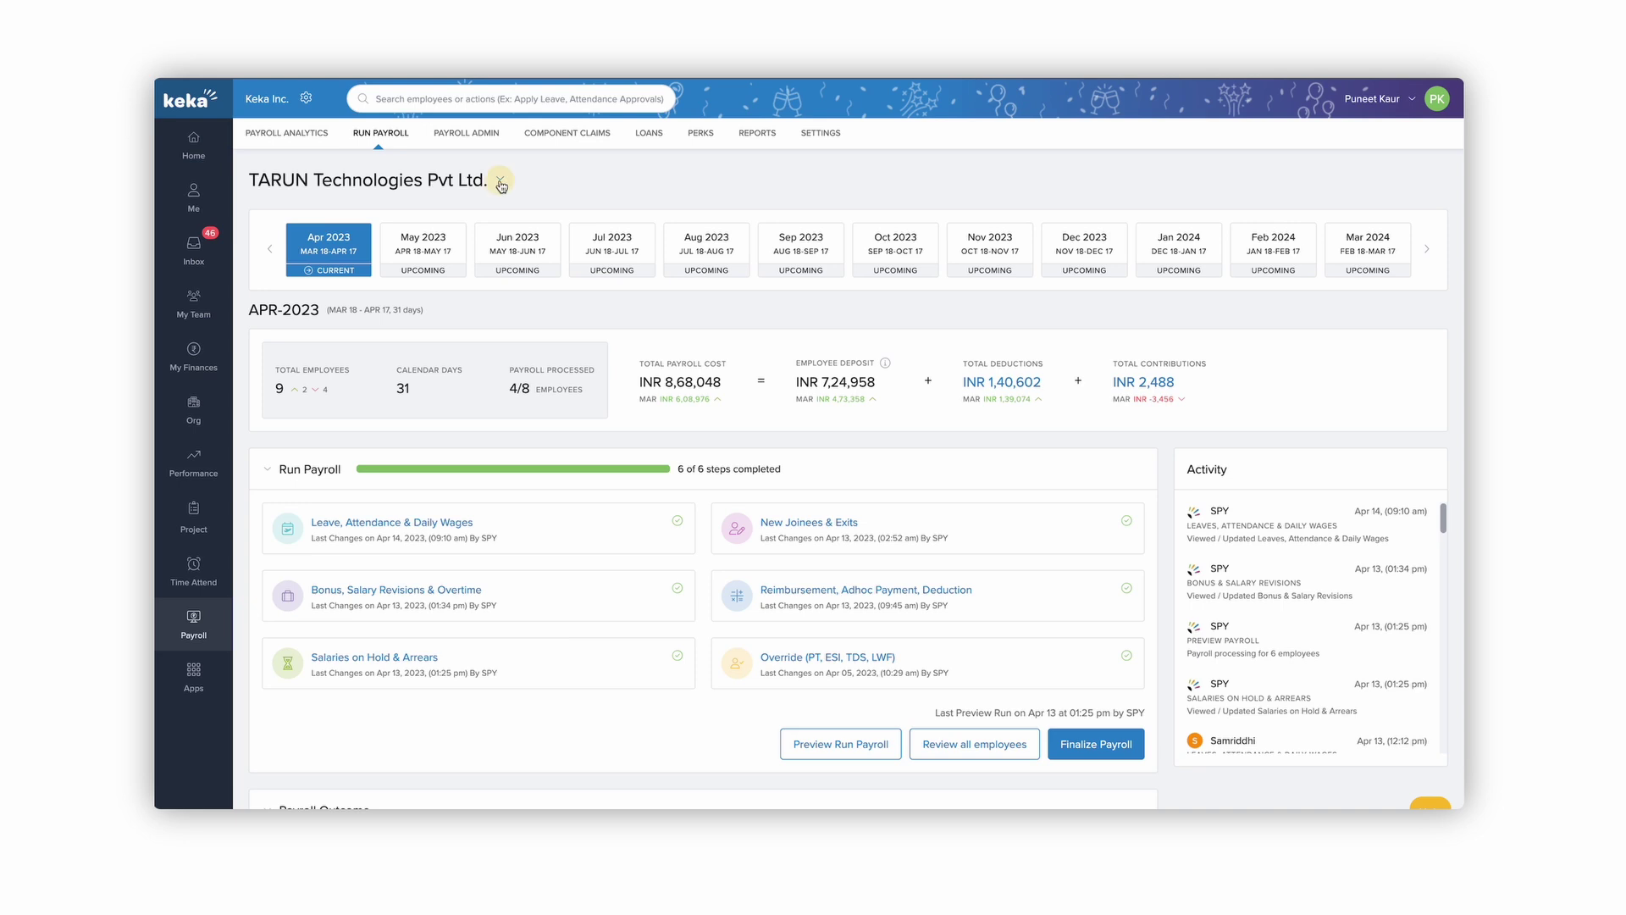
left_click(501, 184)
key("ctrl+f")
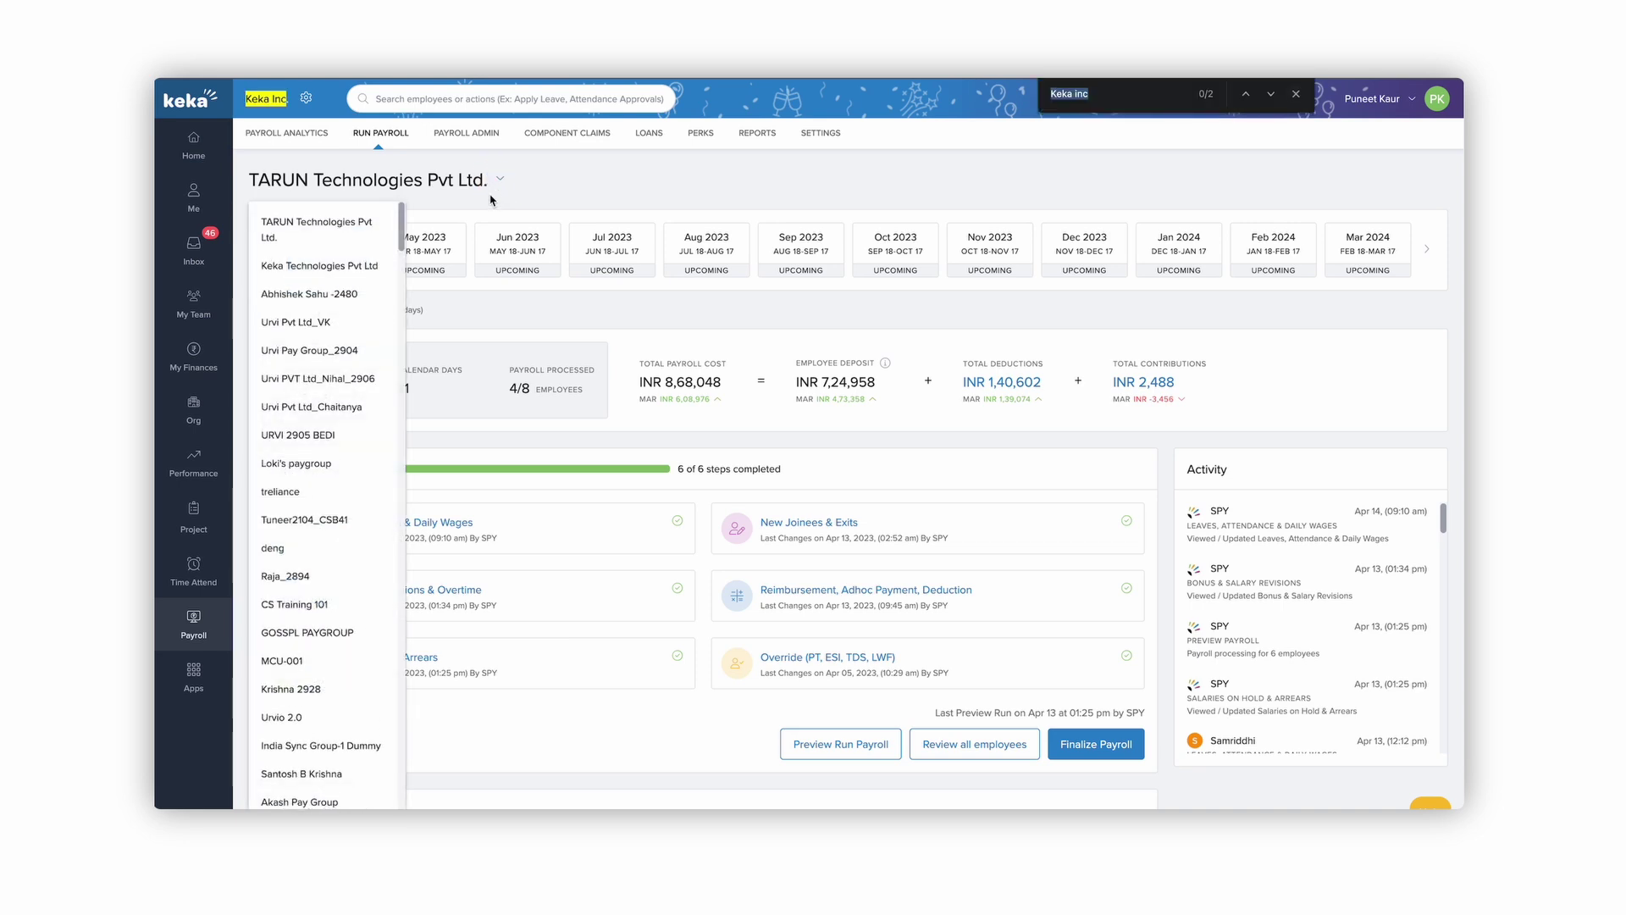
key("Return")
left_click(360, 520)
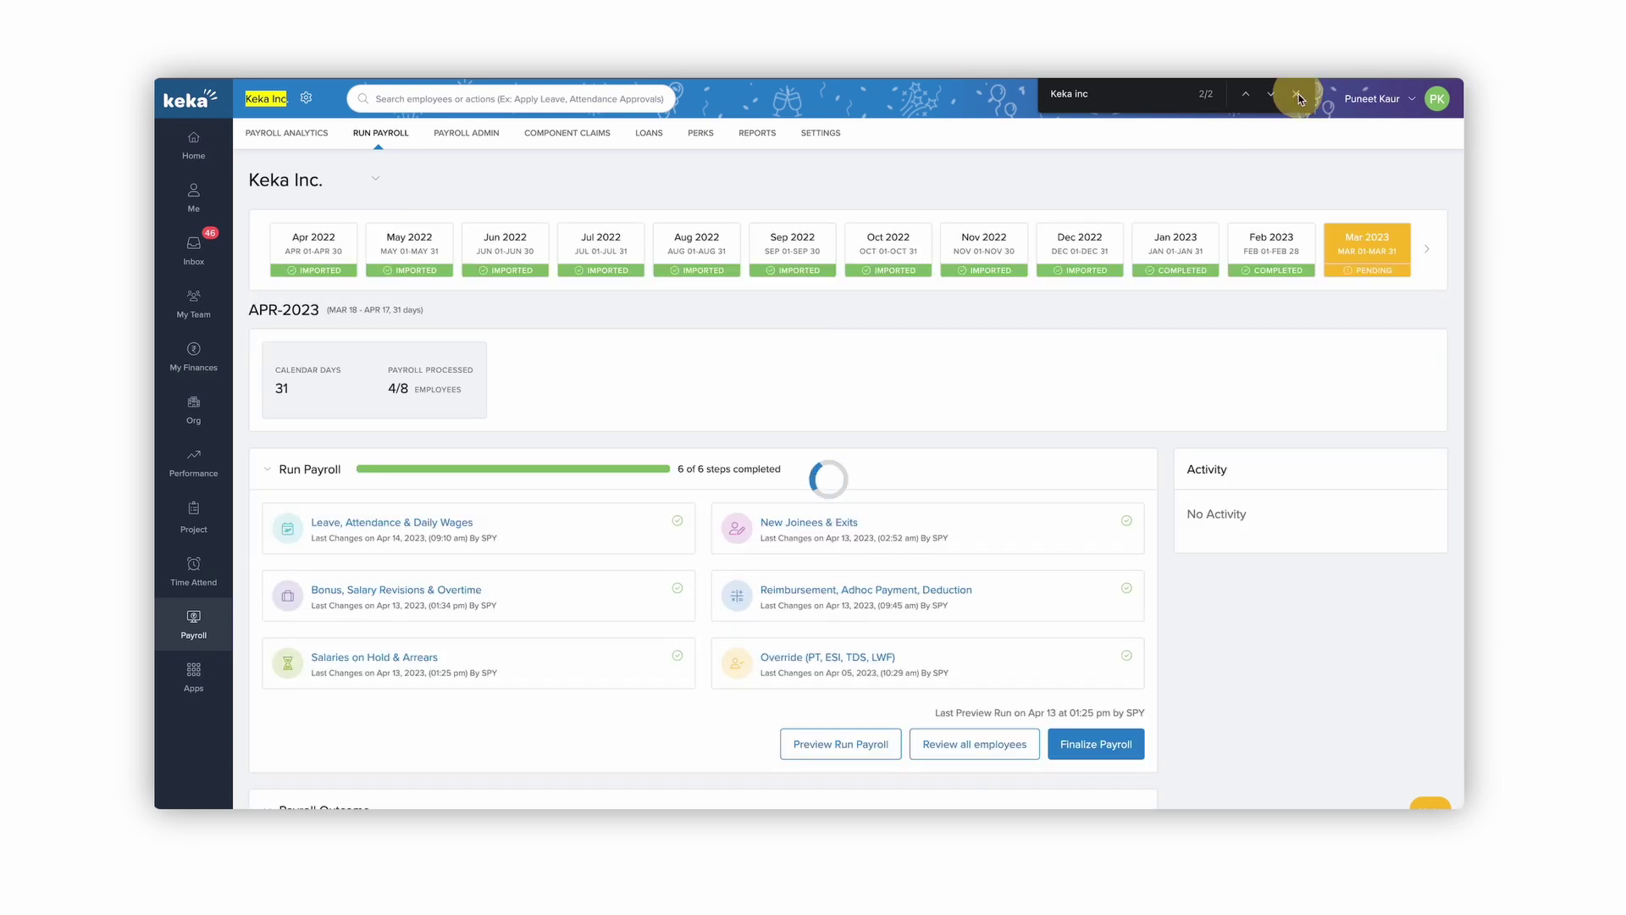
left_click(1296, 94)
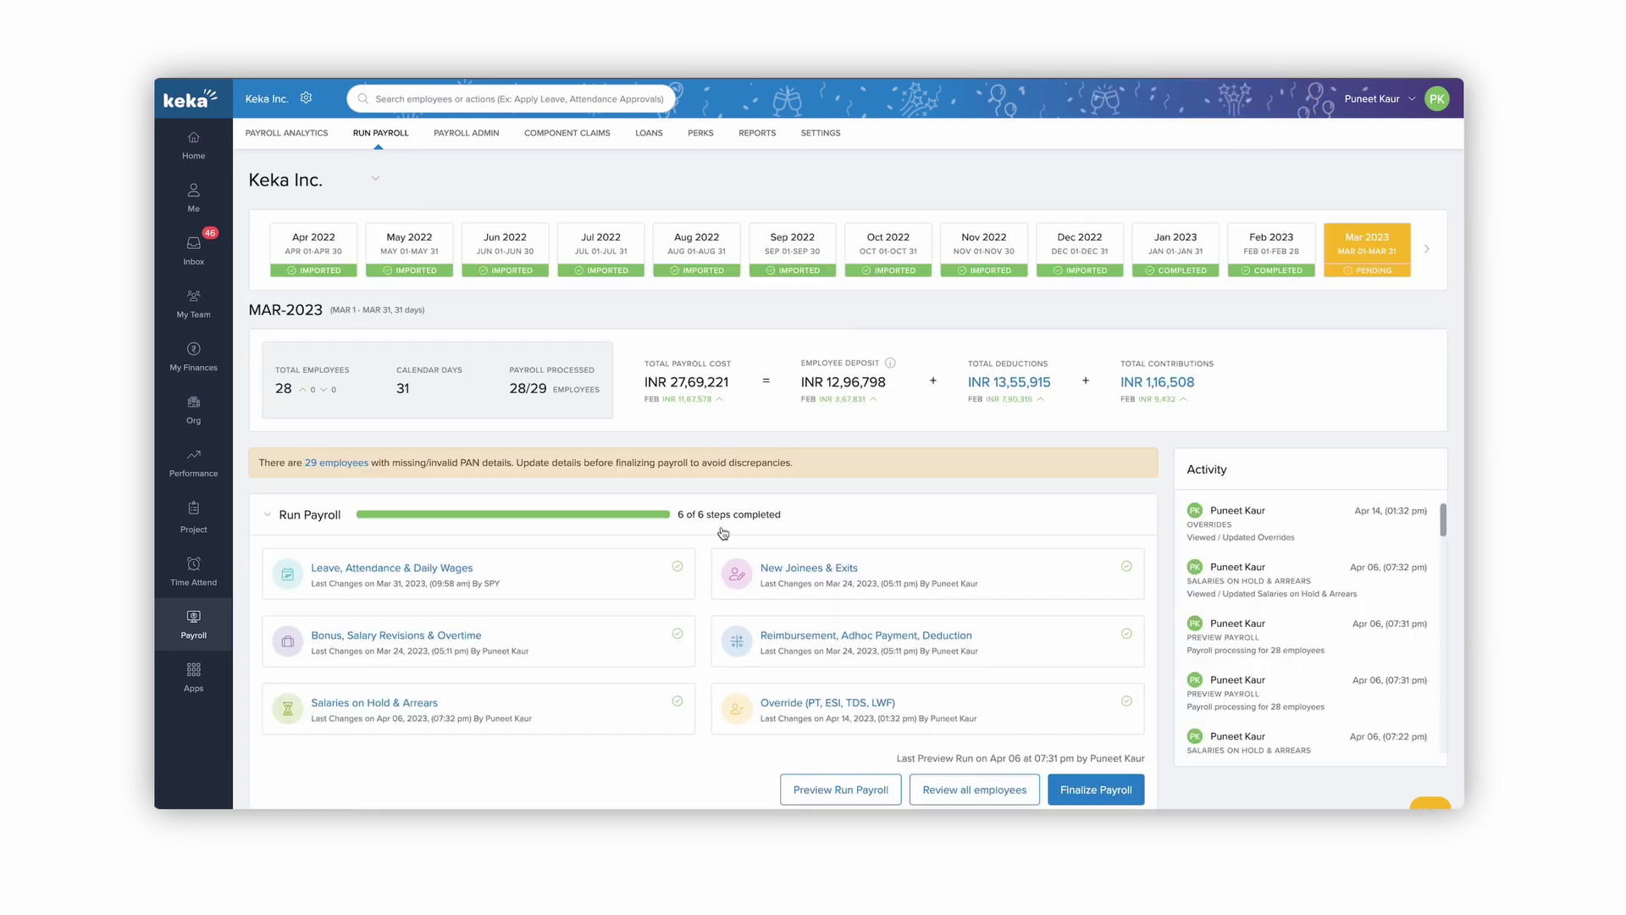
Open the Mar-2023 payroll's Override (PT, ESI, TDS, LWF) step and proceed through PT, ESI and TDS to the LWF overrides
scroll(699, 557, "down", 3)
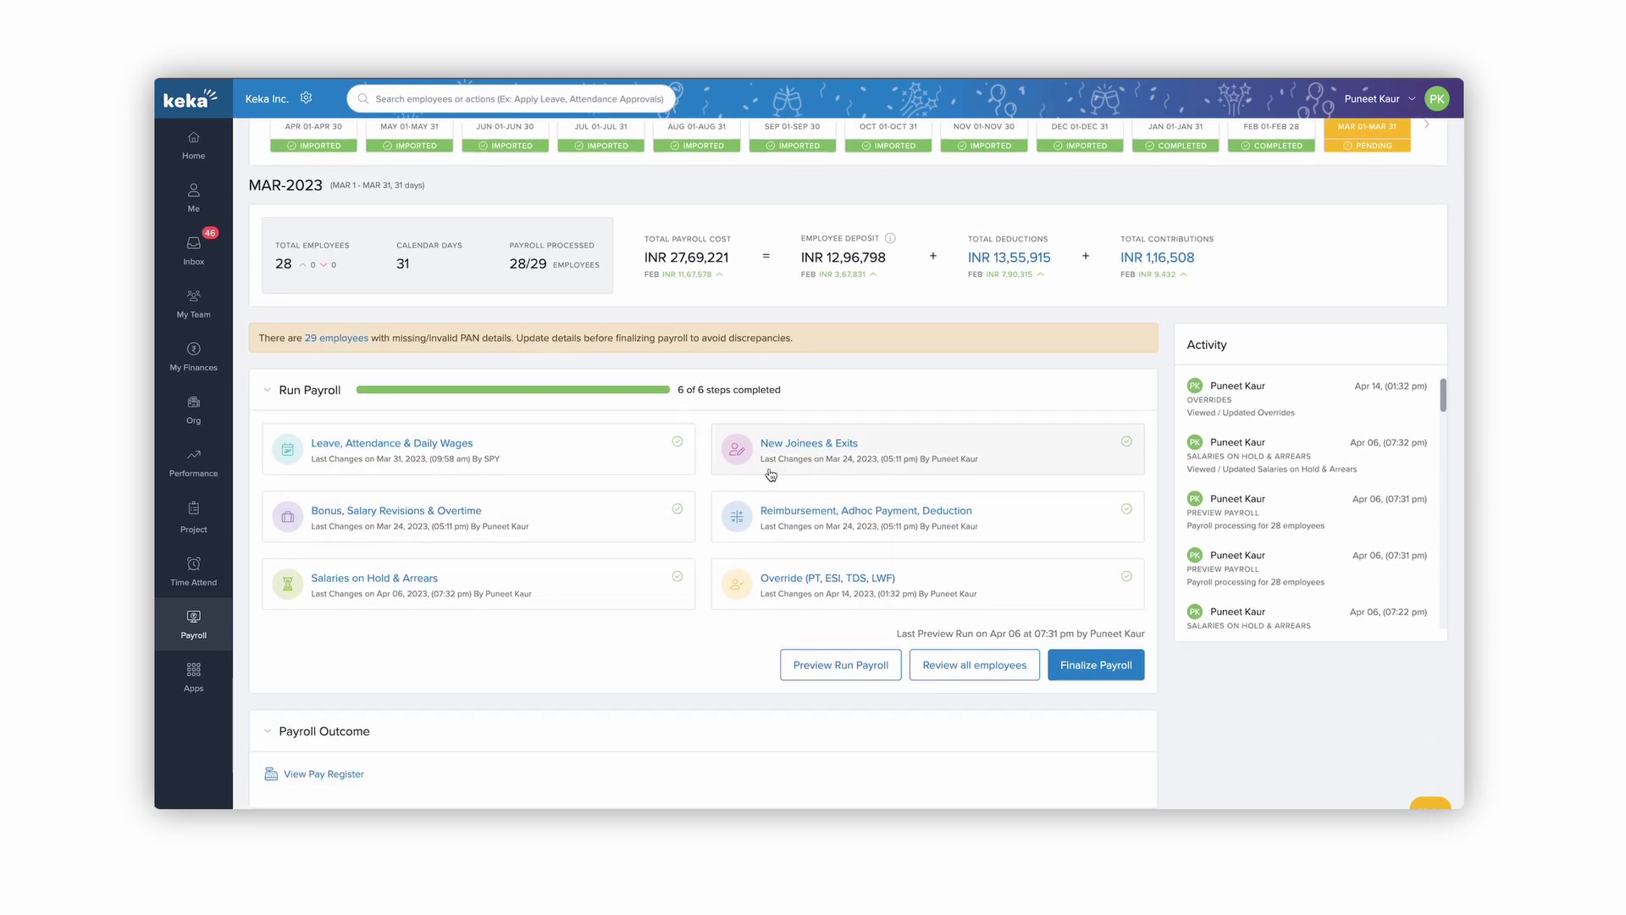
left_click(827, 583)
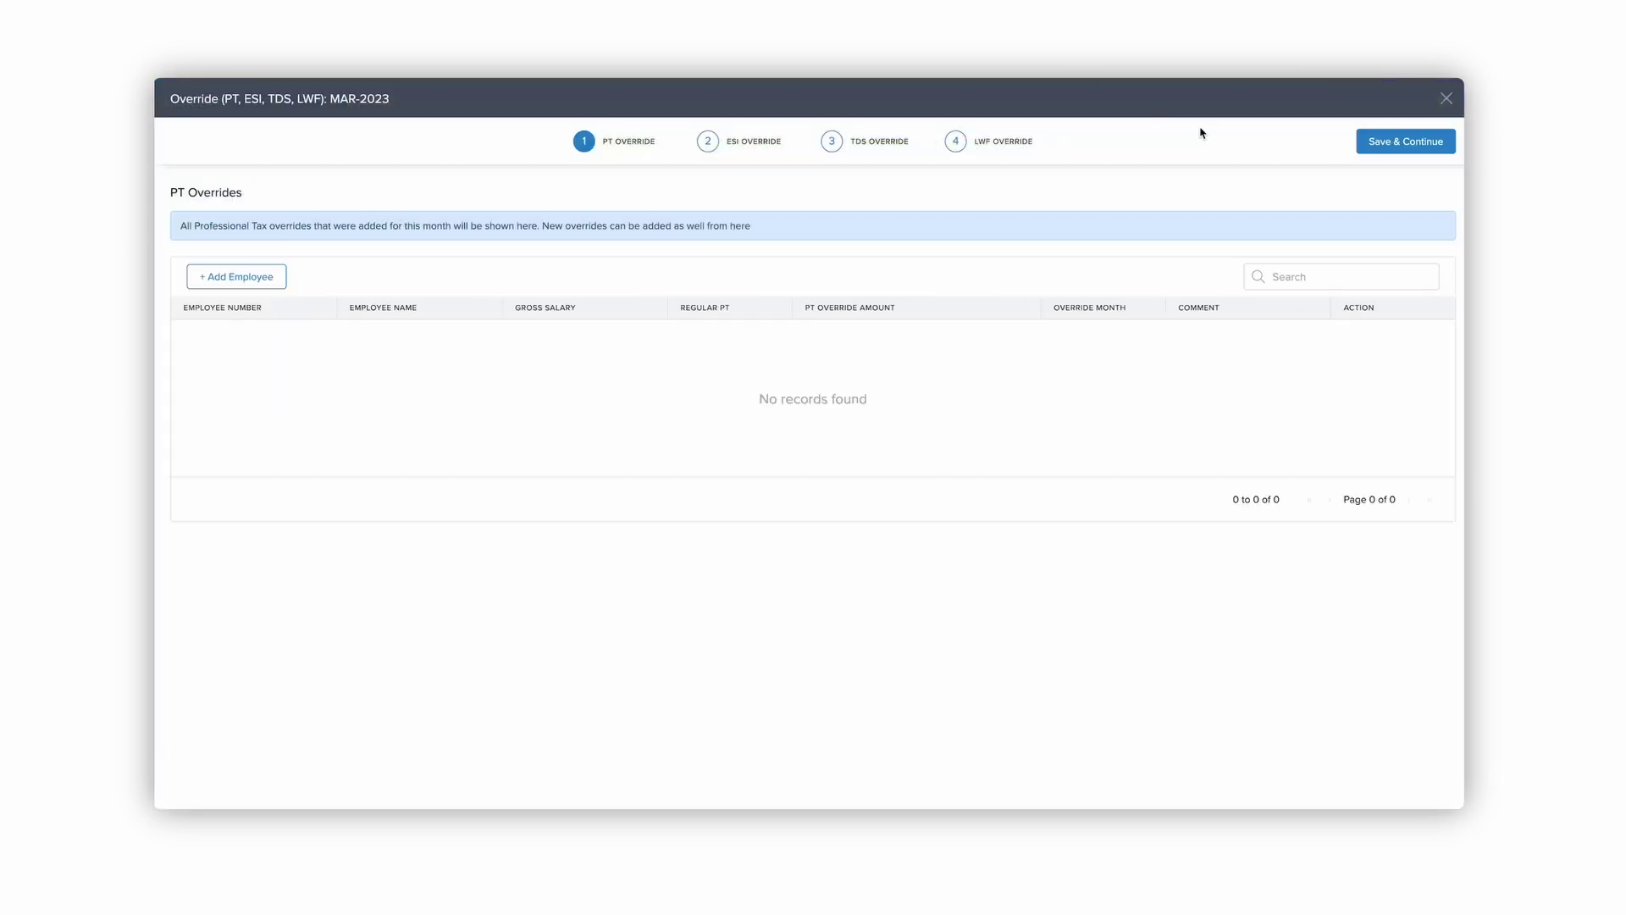
left_click(1410, 154)
left_click(1409, 149)
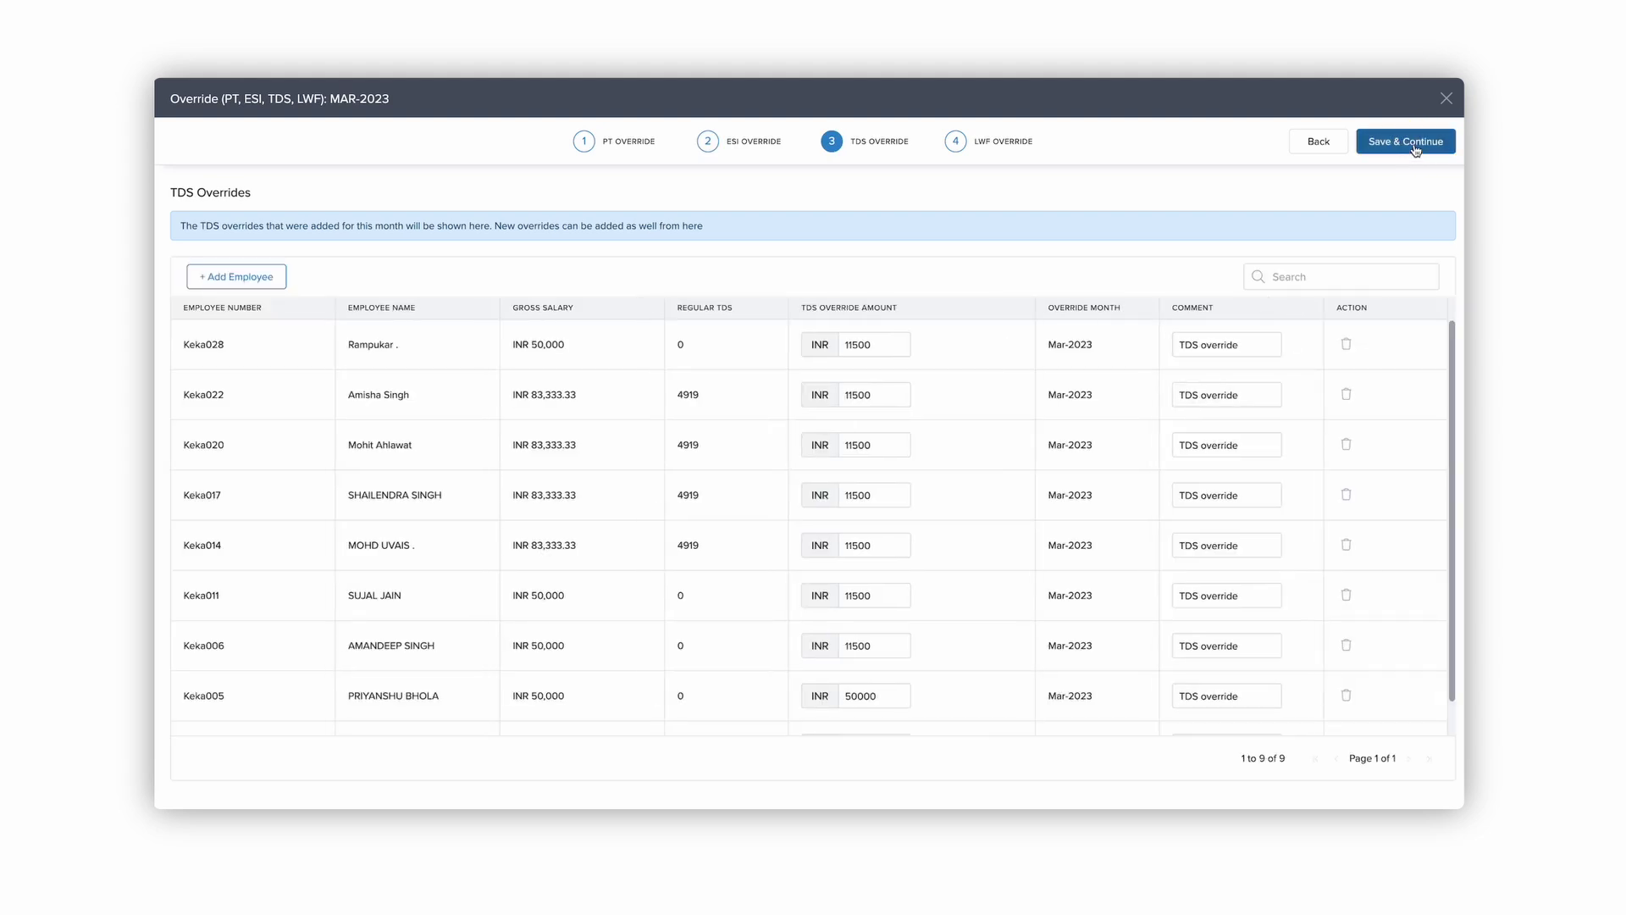
left_click(1412, 149)
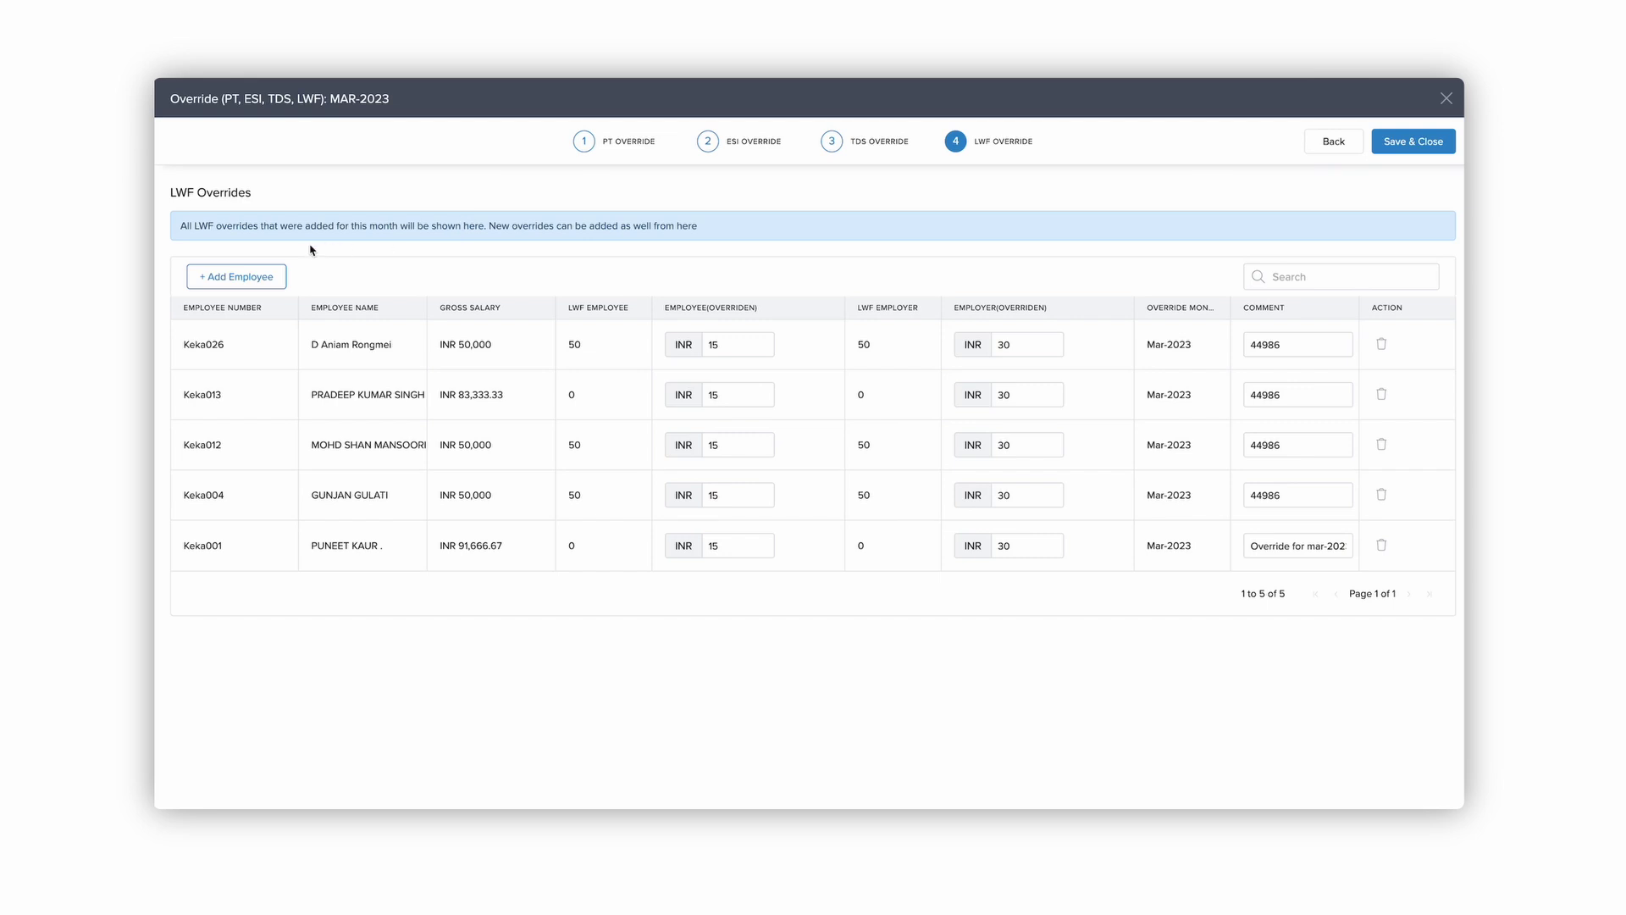
Search for another employee by name and add them to the Mar-2023 LWF overrides
left_click(272, 279)
type("mos")
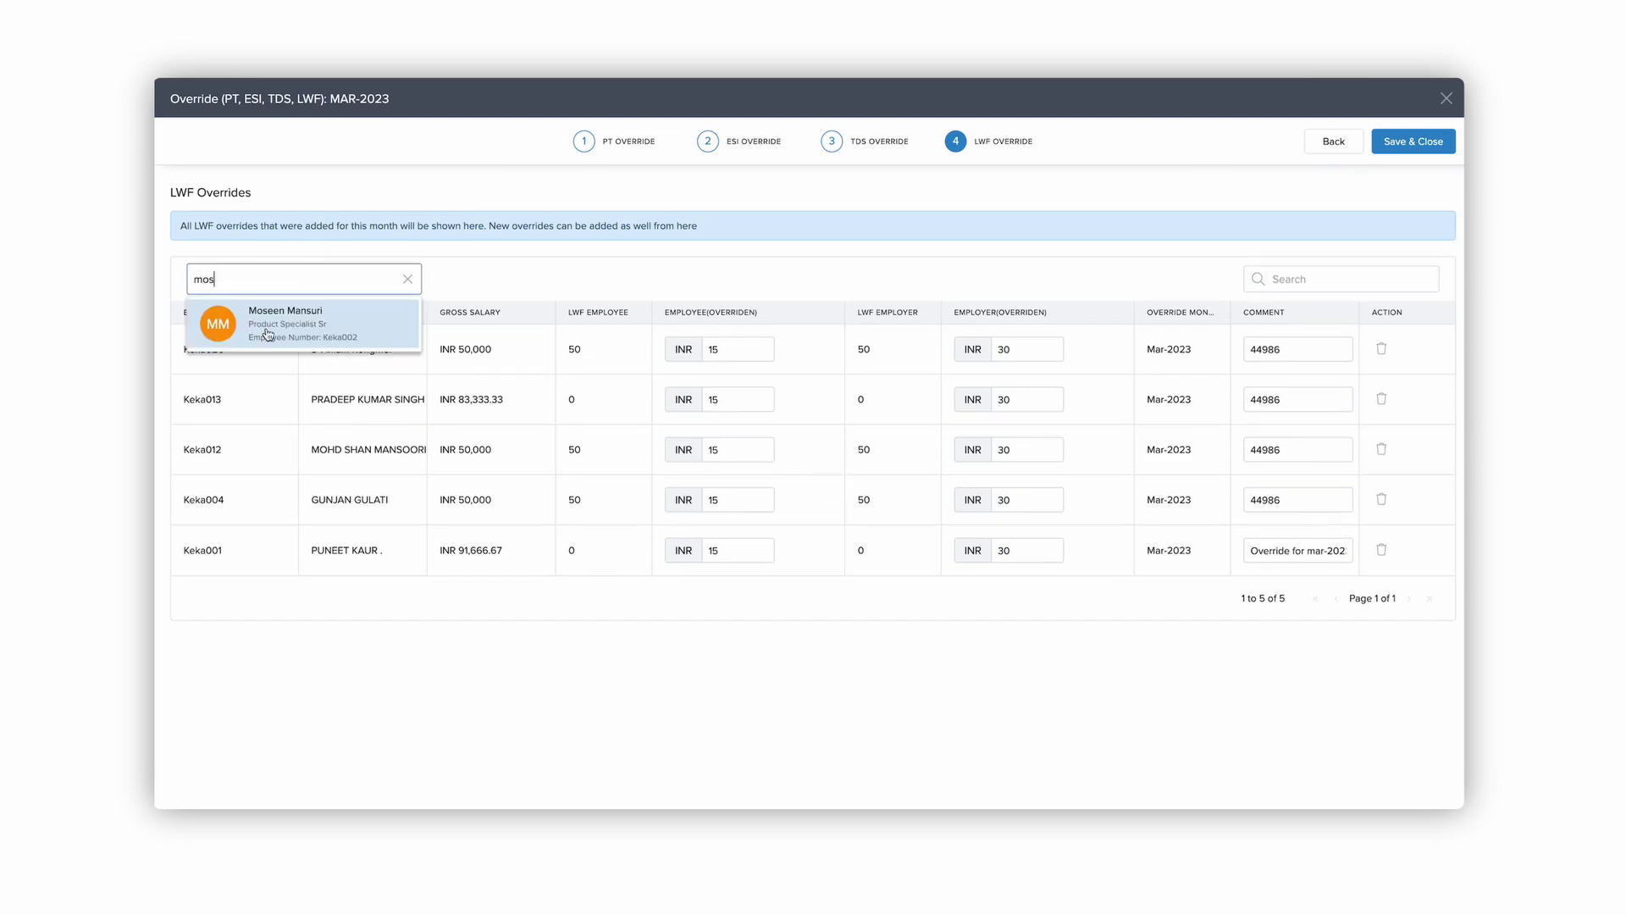
left_click(290, 319)
Set the new row's overridden amounts to 15 INR employee and 30 INR employer with comment "mar-2023", and save the overrides
left_click(744, 344)
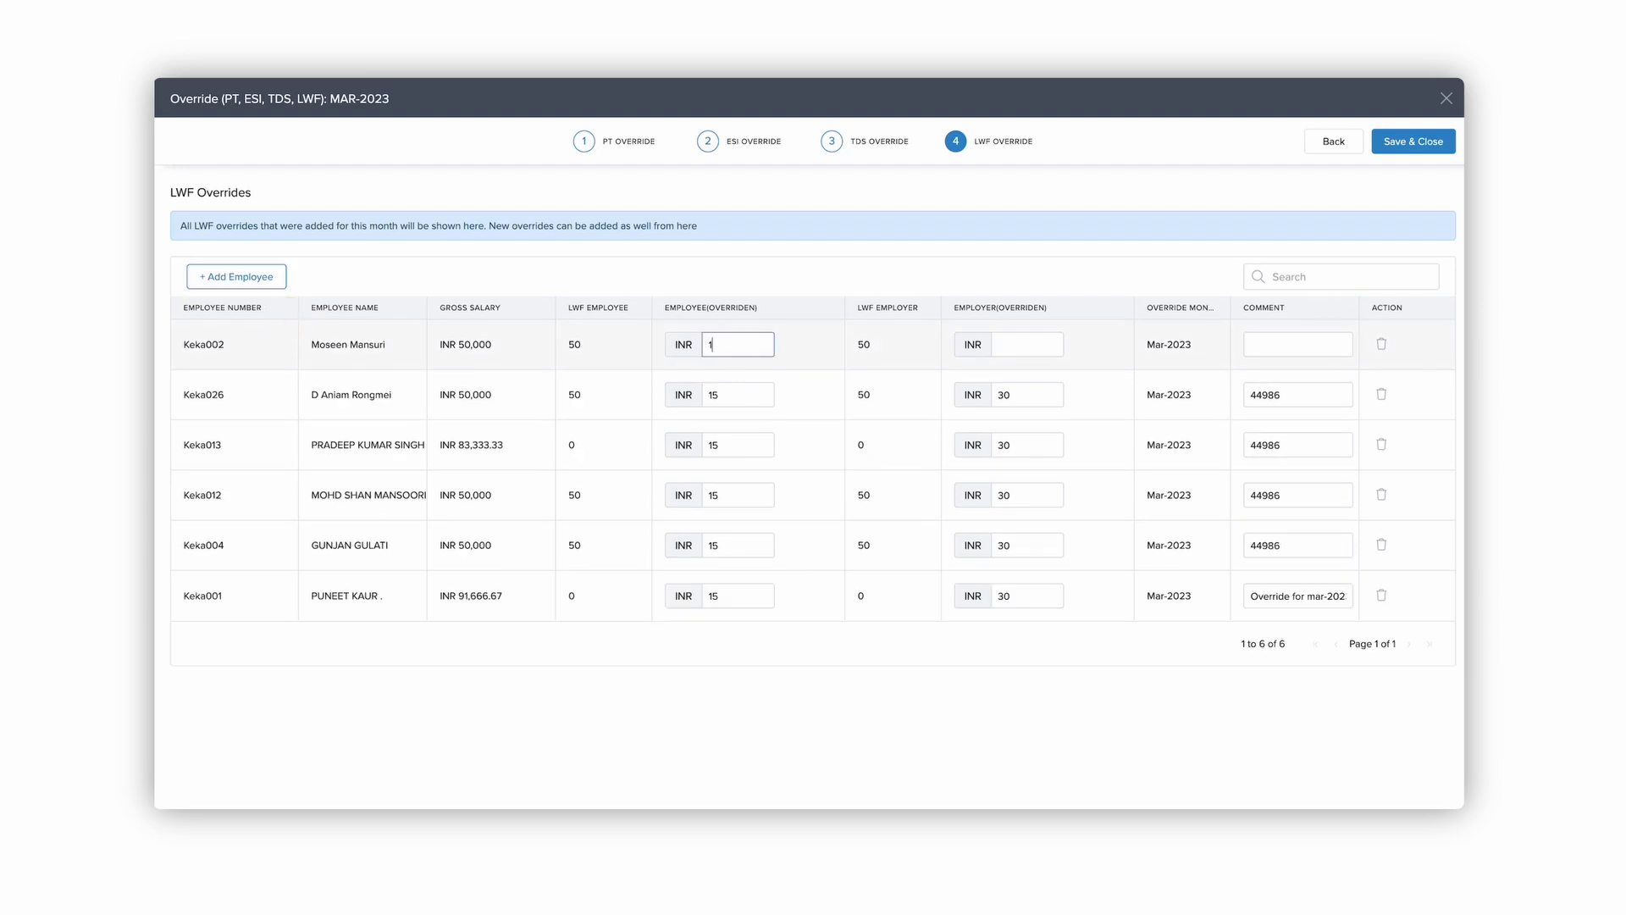
type("15")
left_click(1030, 349)
left_click(1328, 342)
type("mar-2023")
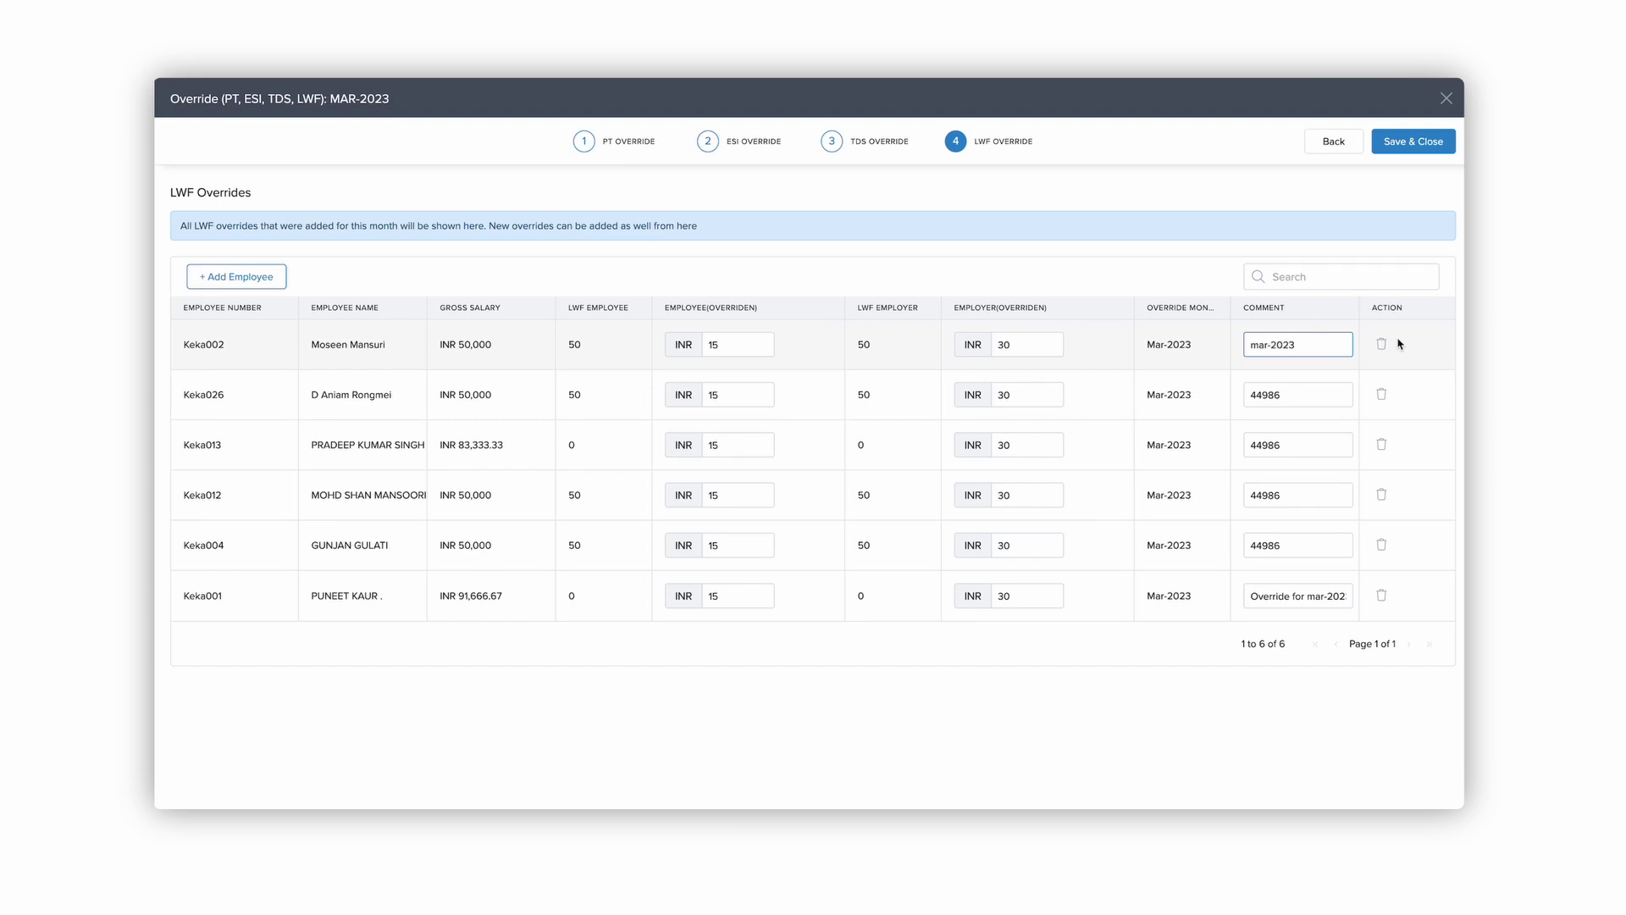
left_click(1220, 259)
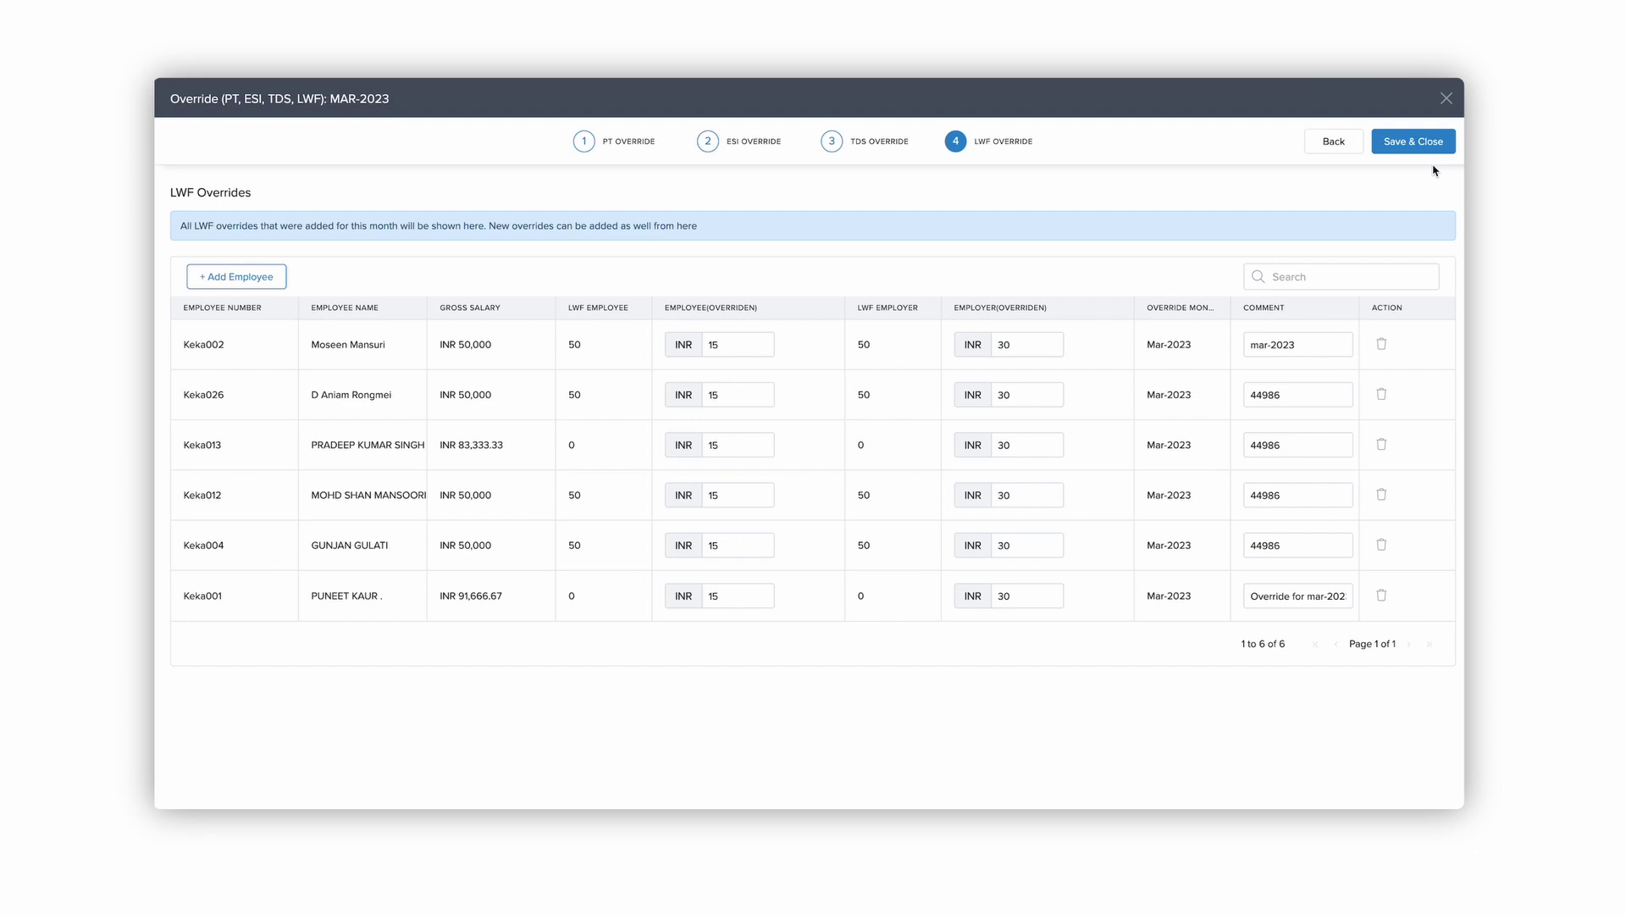
left_click(1413, 144)
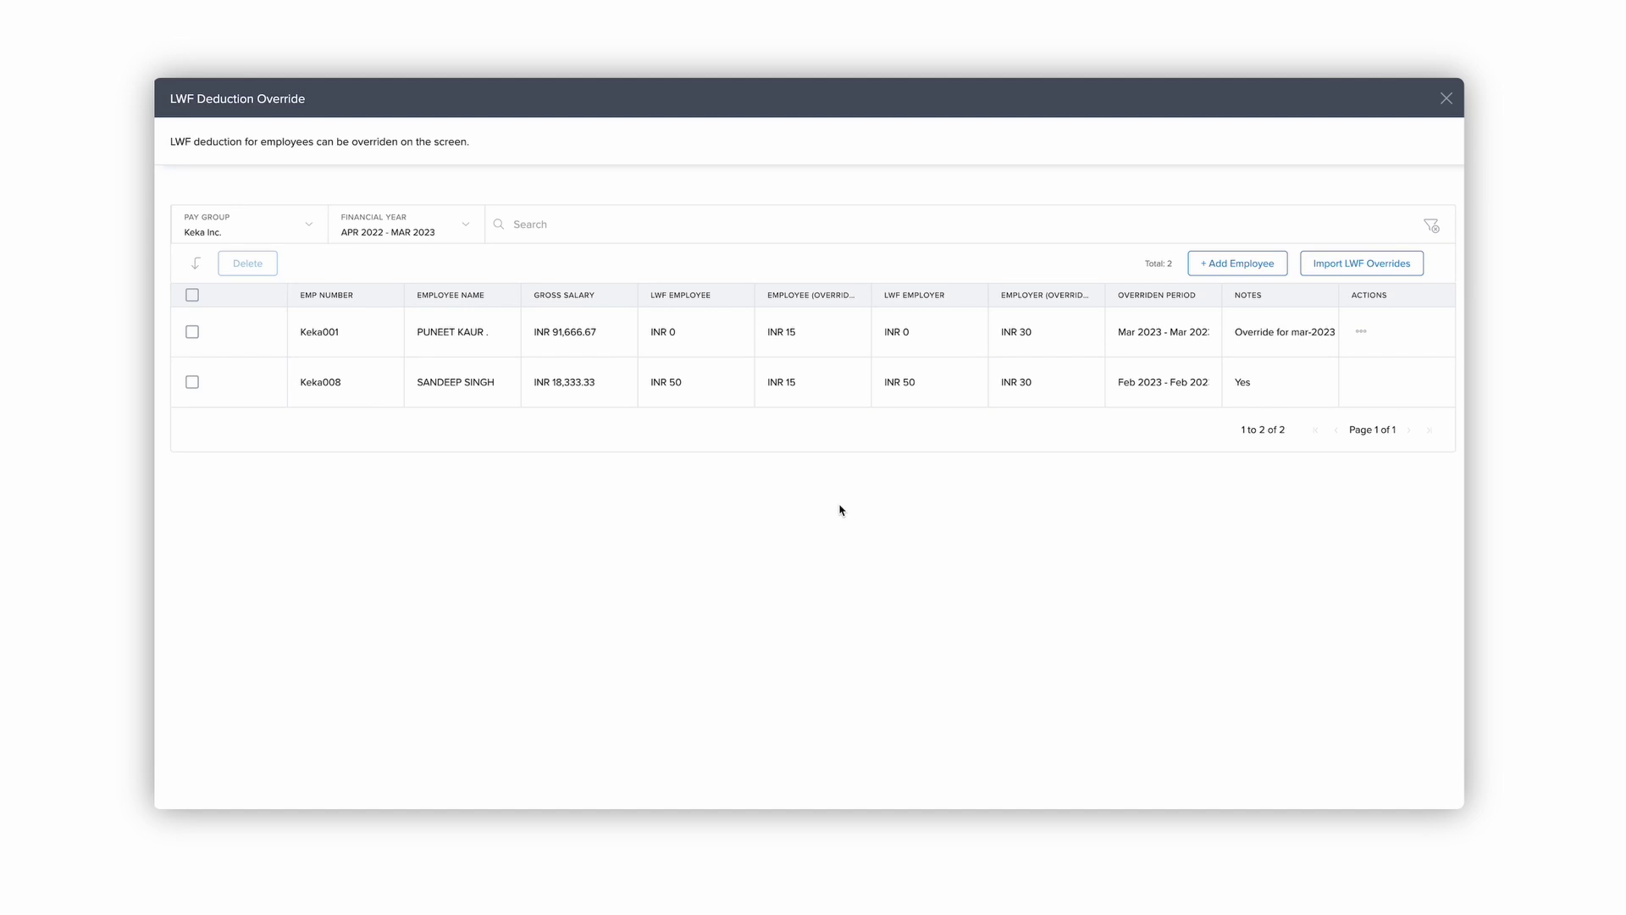
Start an LWF override import and download its Excel template
left_click(1358, 265)
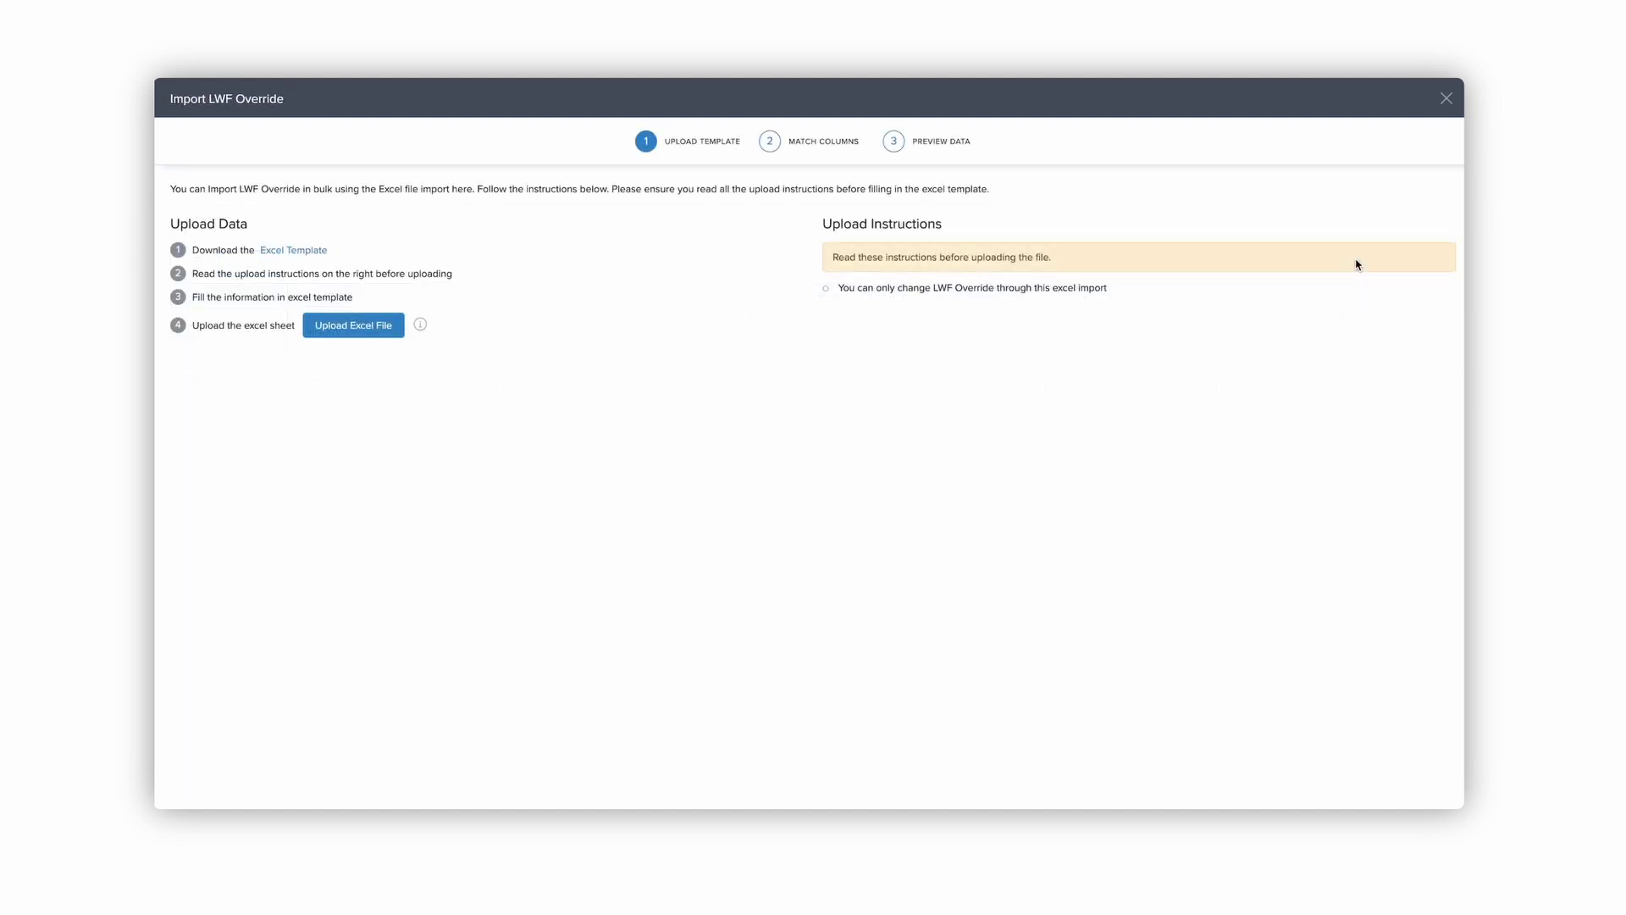
left_click(310, 253)
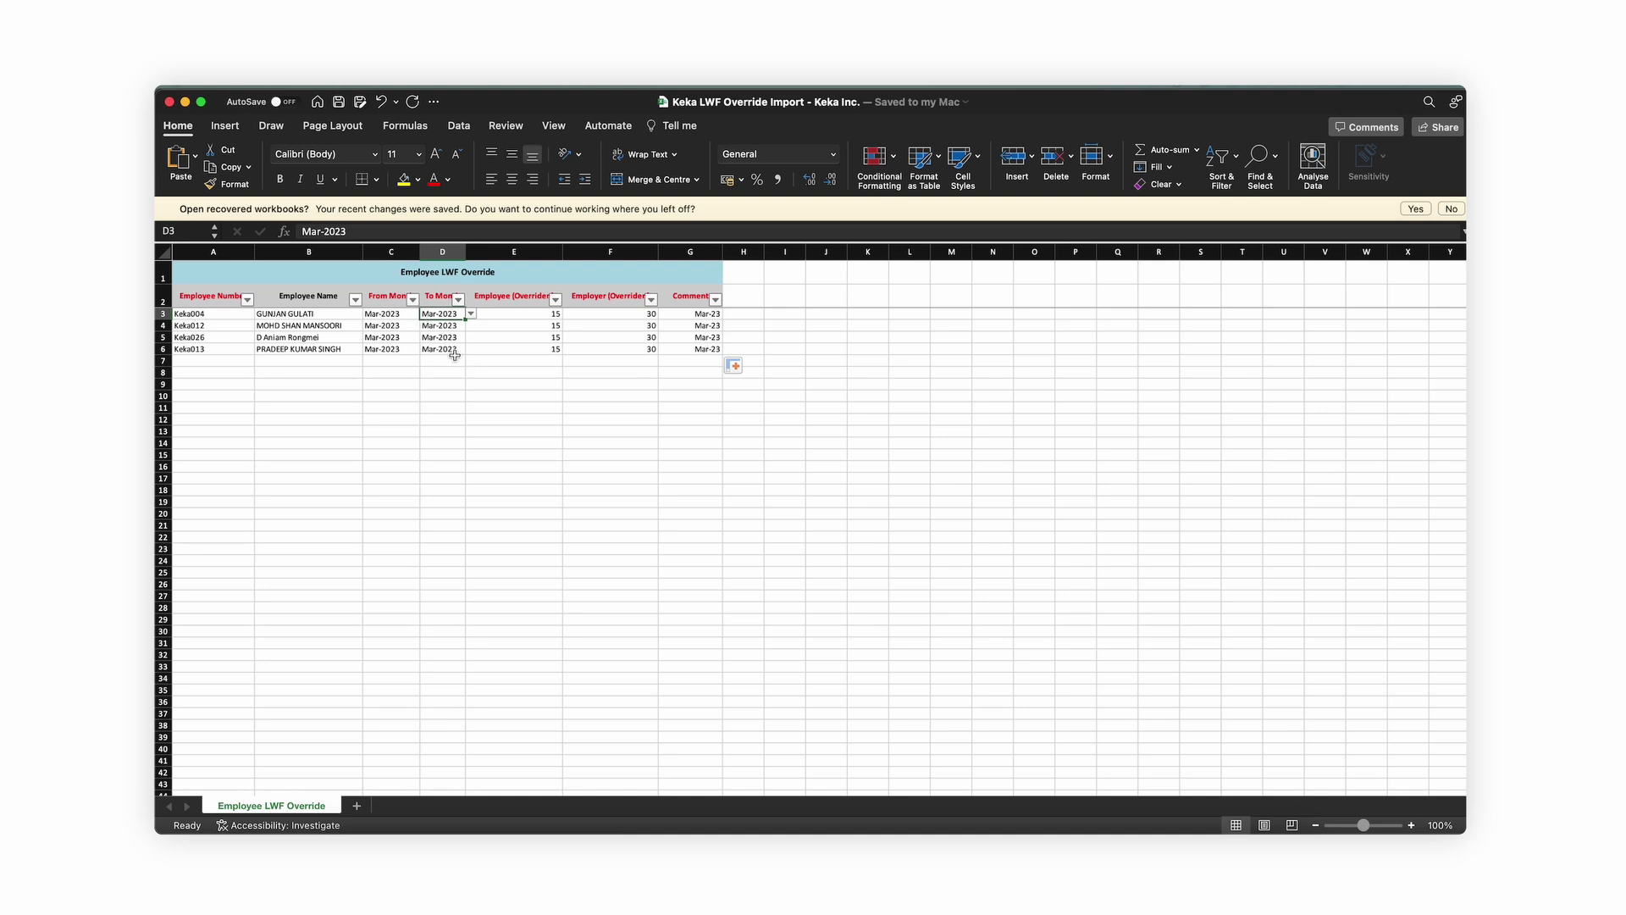
Examine the months, overridden employee and employer amounts, and comments in the filled LWF override import workbook in Excel
left_click(394, 316)
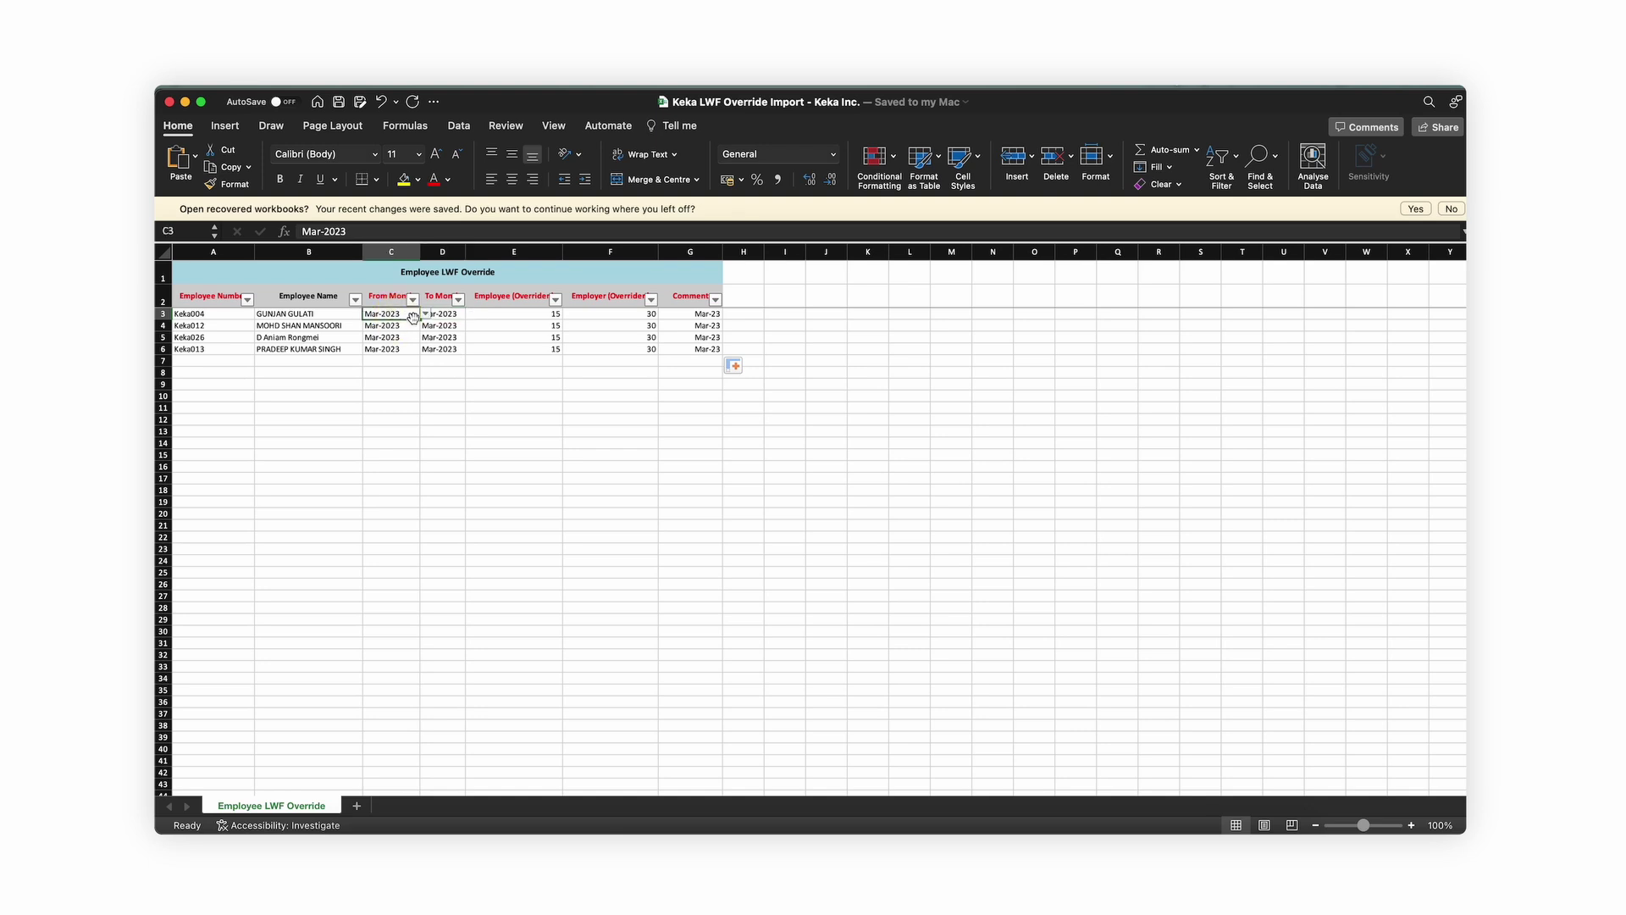
mouse_move(426, 322)
left_mouse_down()
mouse_move(436, 338)
mouse_move(442, 314)
left_mouse_up()
left_click(441, 315)
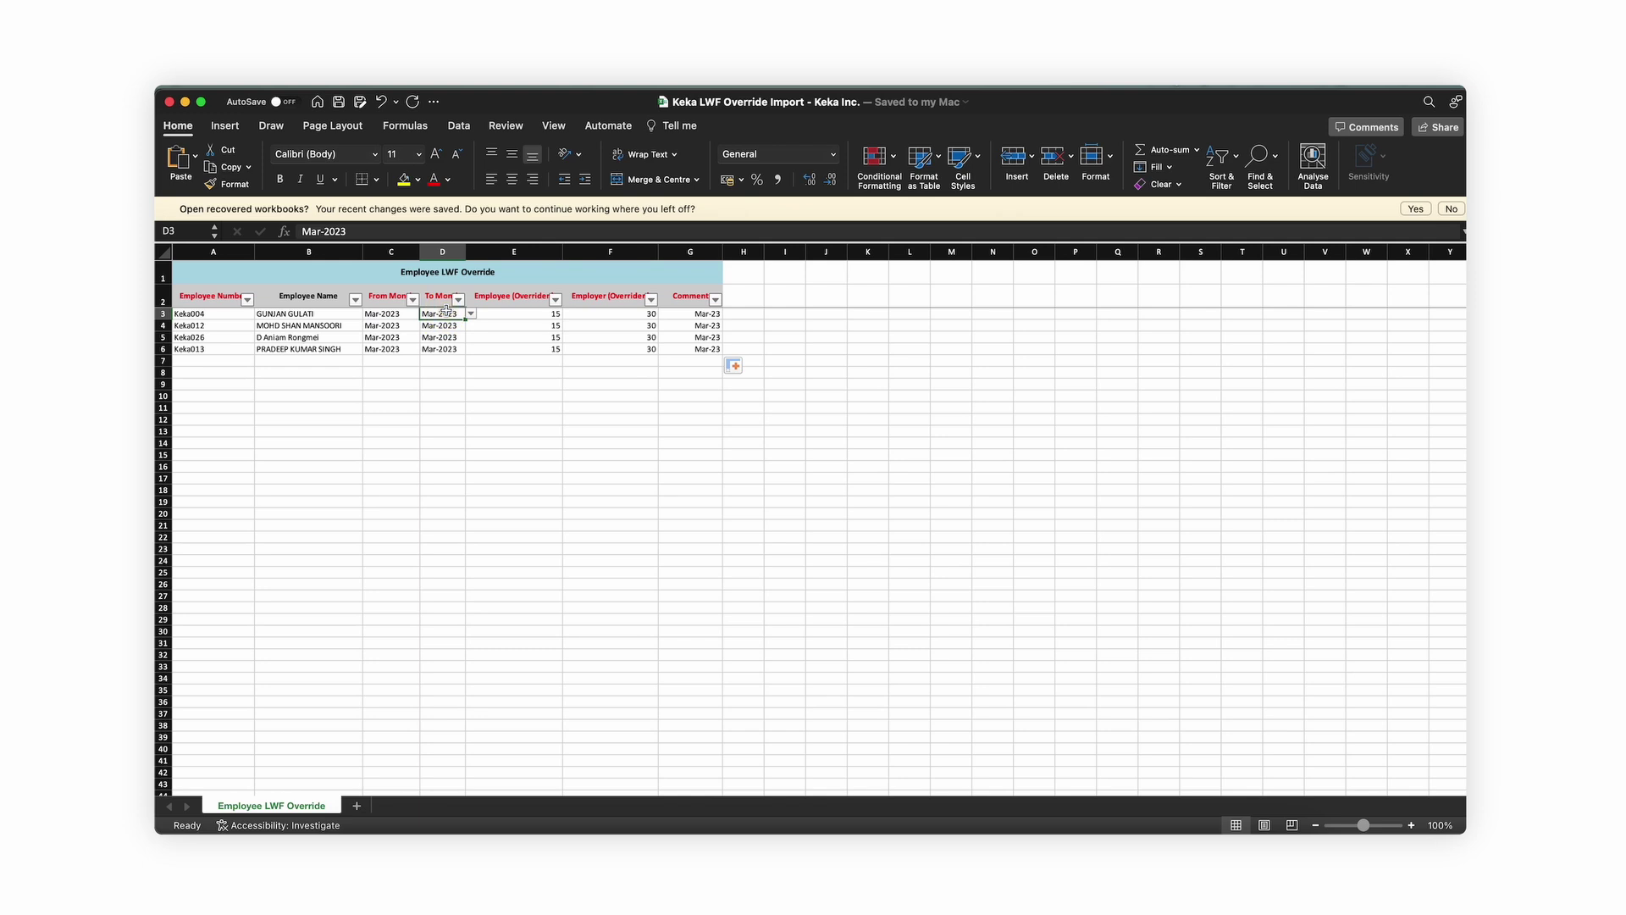
left_click(403, 315)
left_click(506, 327)
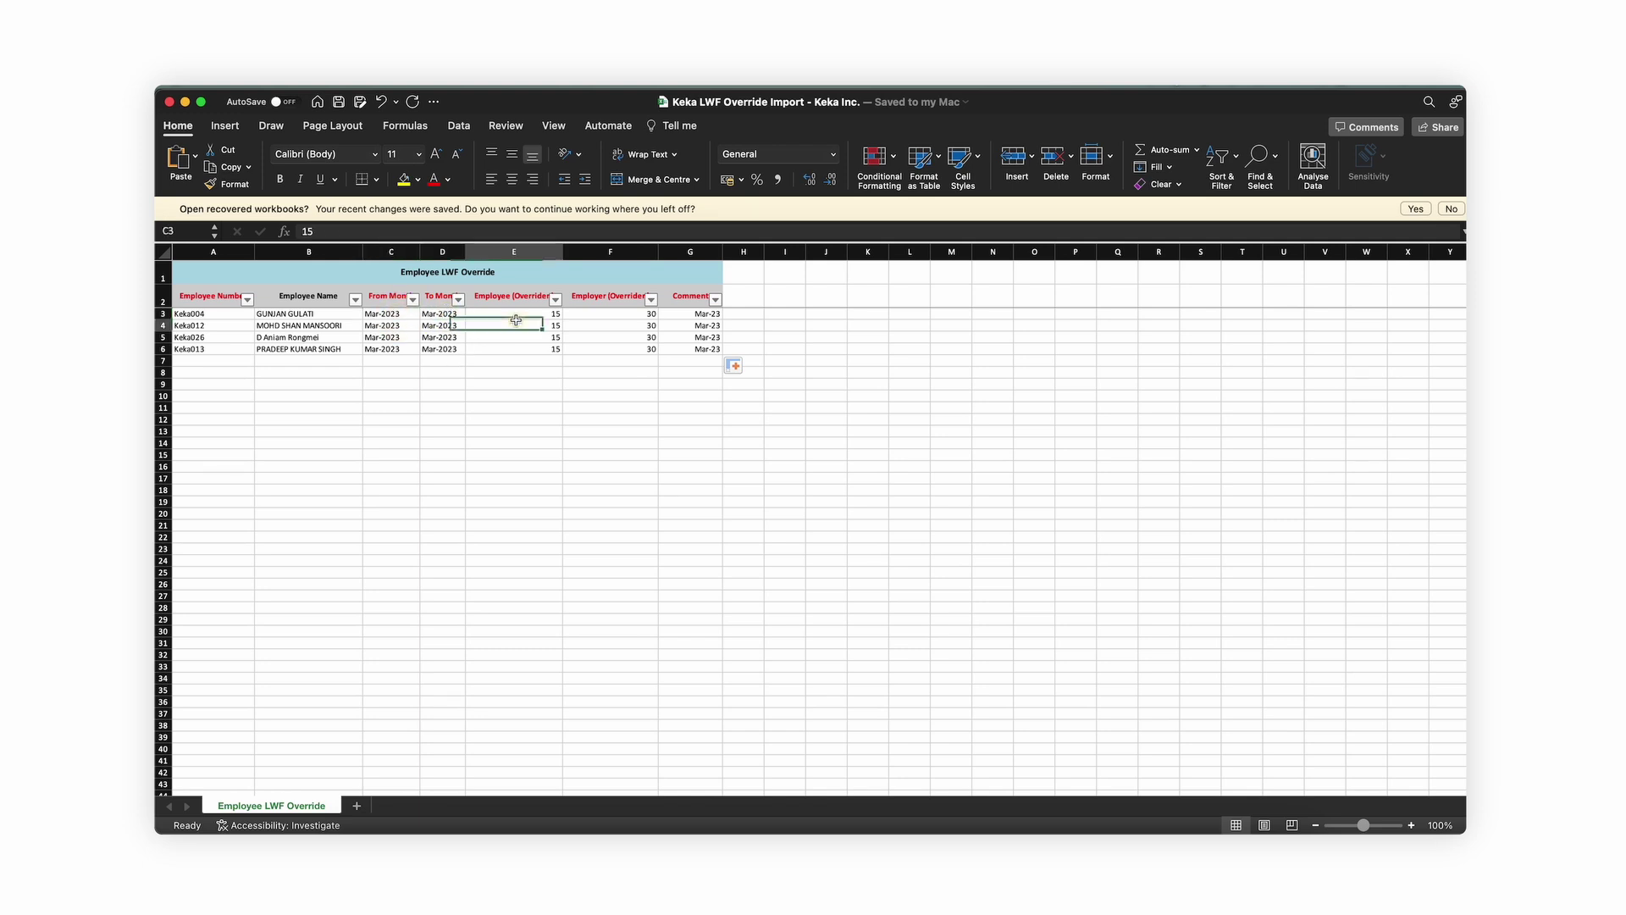
left_click(637, 330)
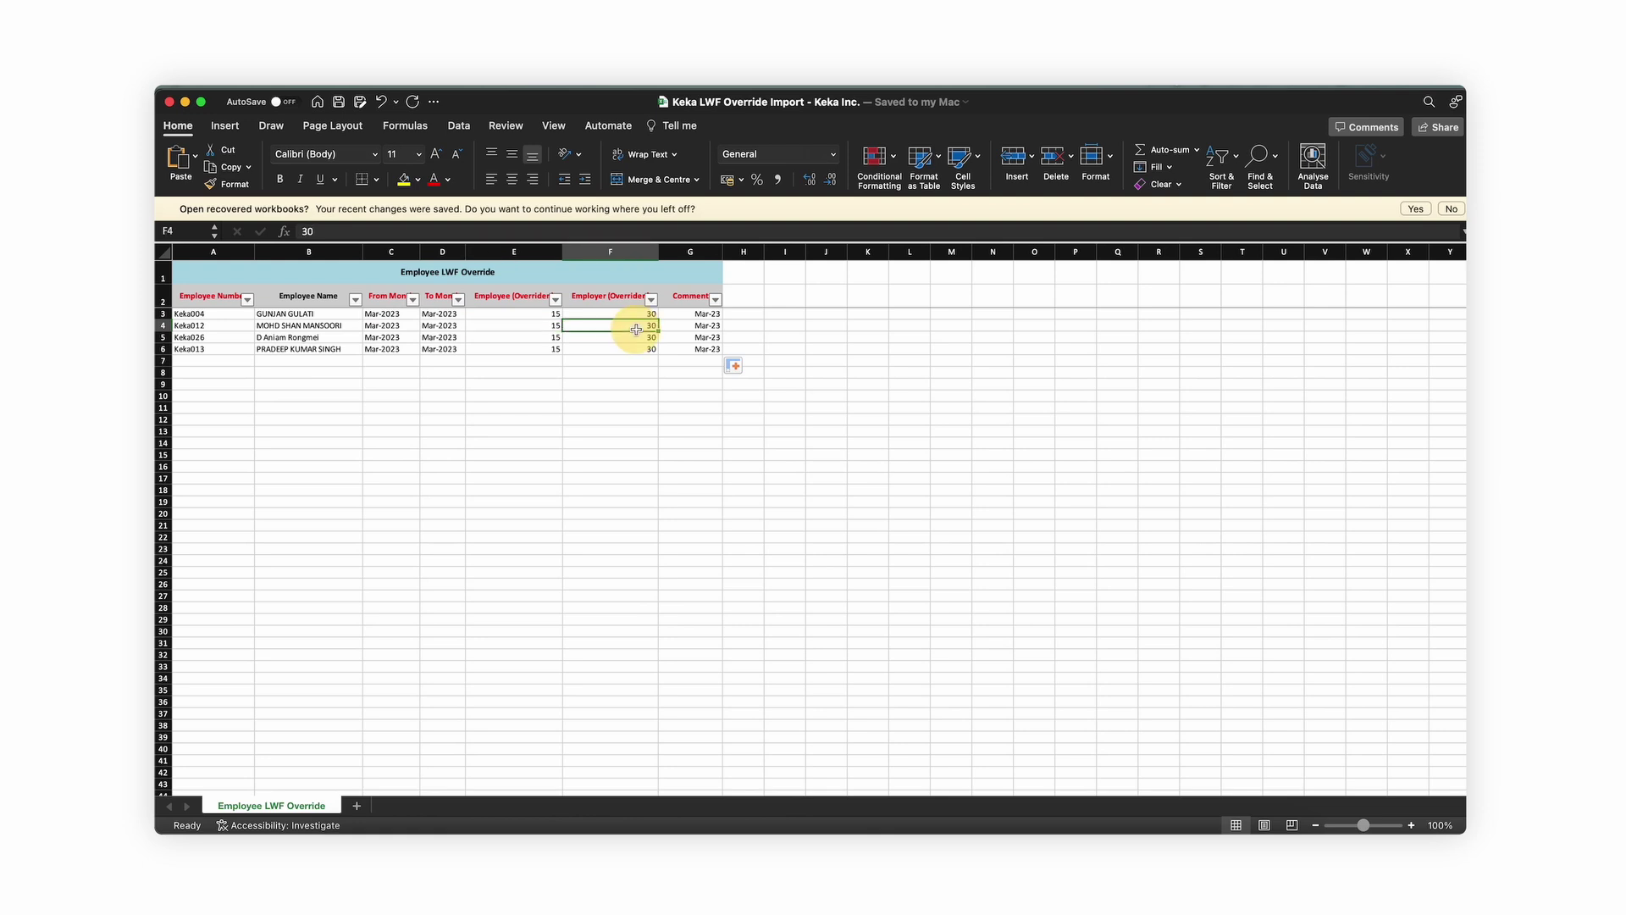
left_click(682, 327)
left_click(767, 408)
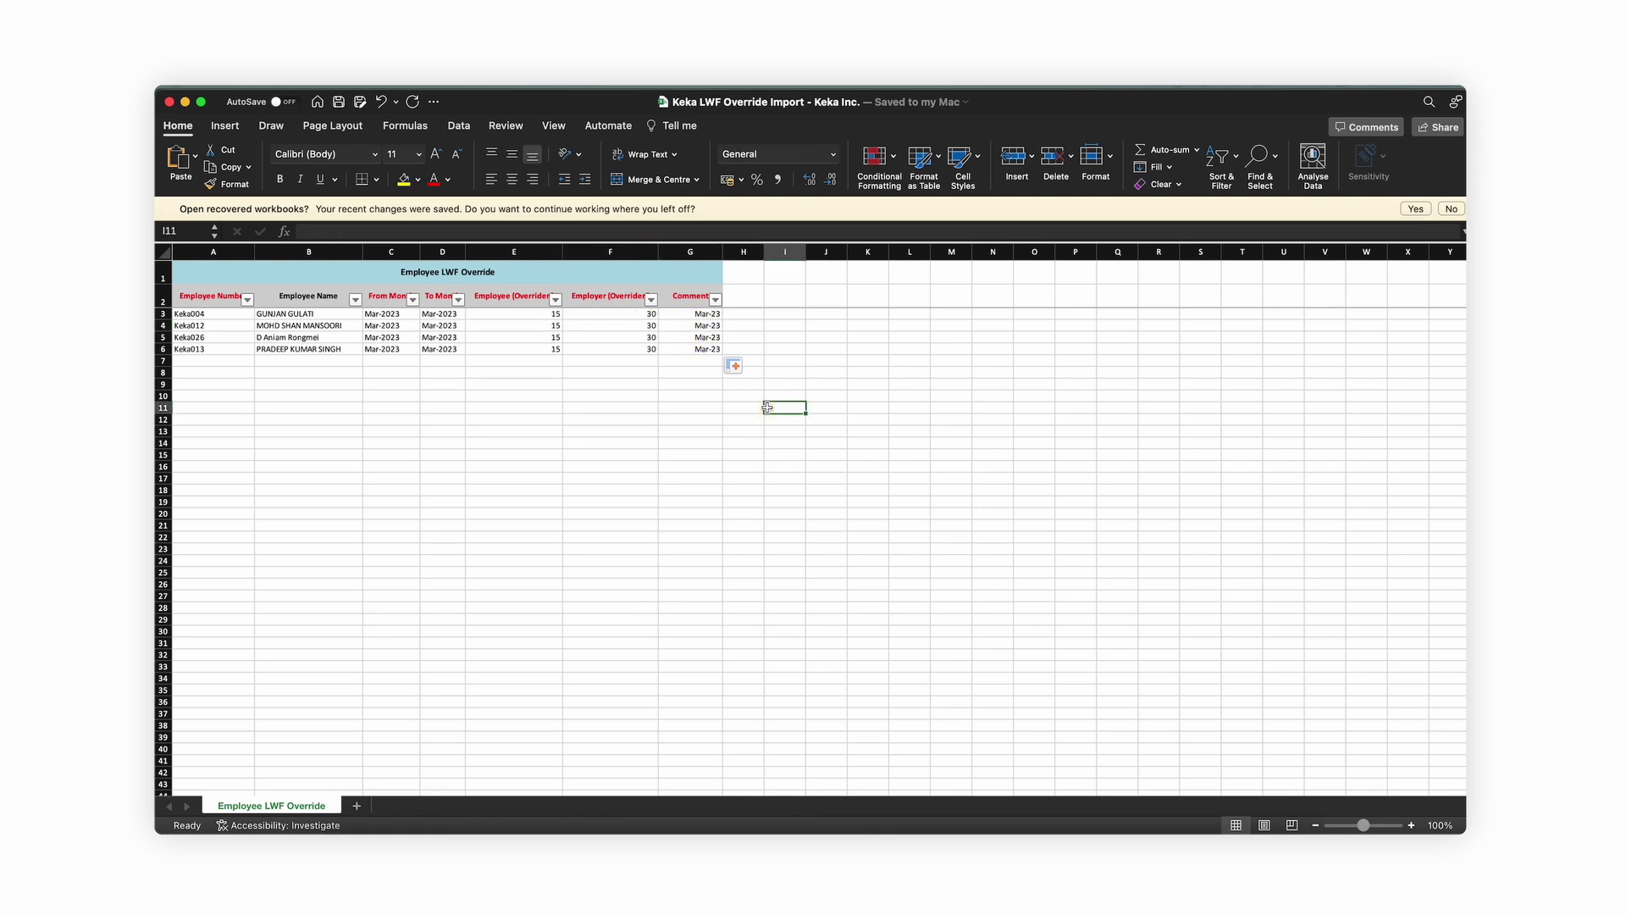
key("super+a")
left_click(767, 413)
Return to Keka's LWF import page and upload the filled Keka LWF Override workbook from the Downloads folder
key("ctrl+Right")
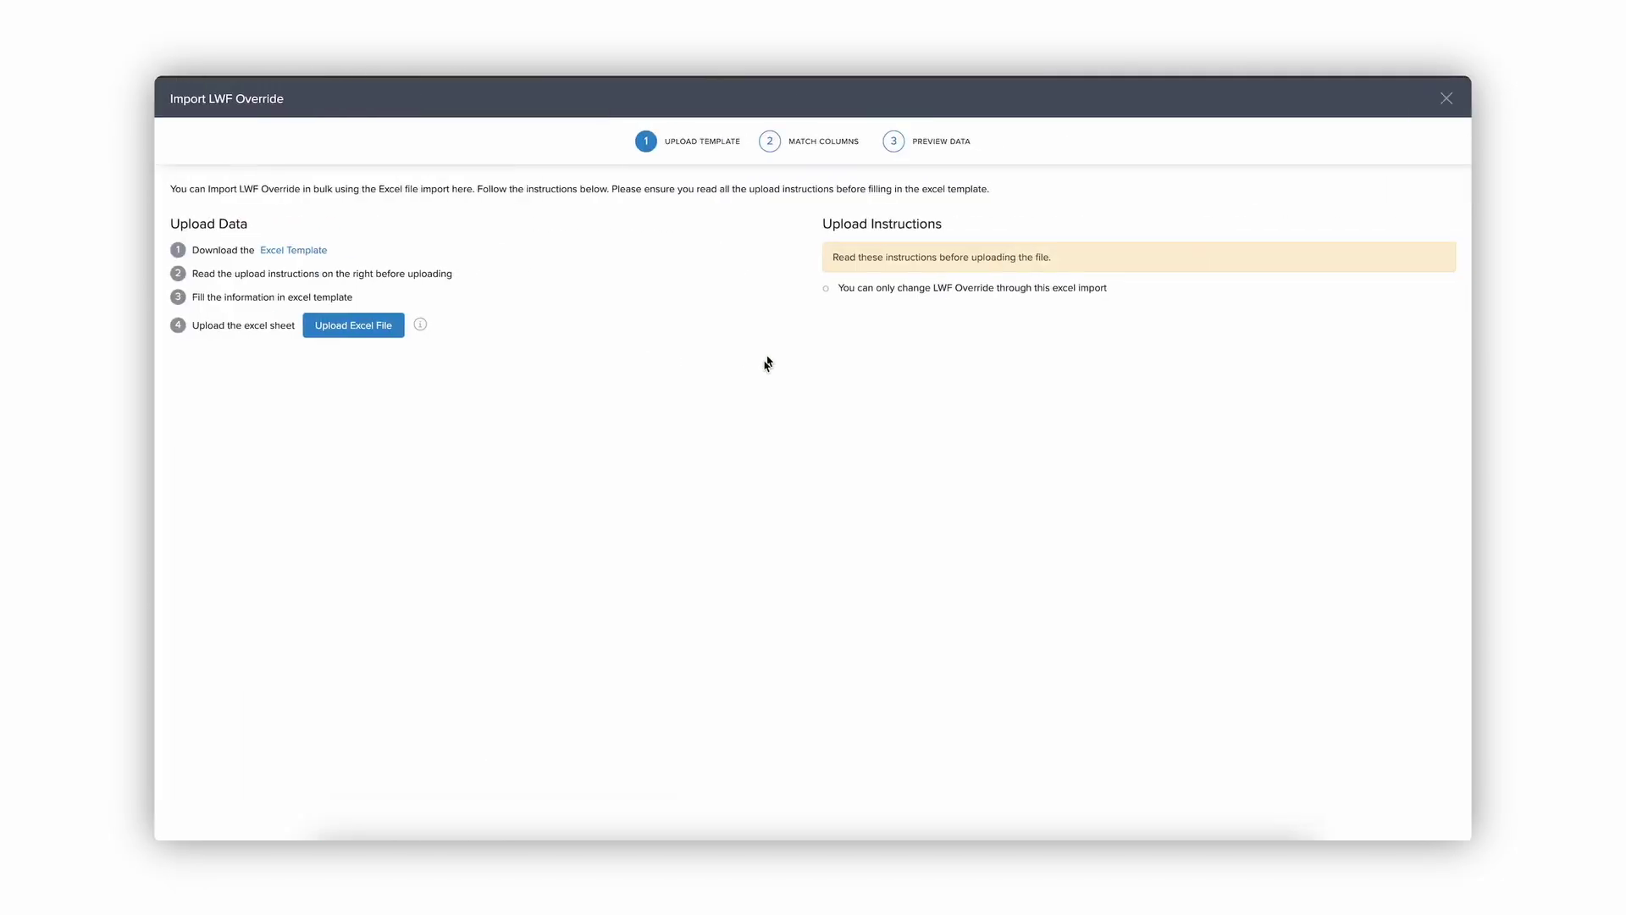
left_click(384, 335)
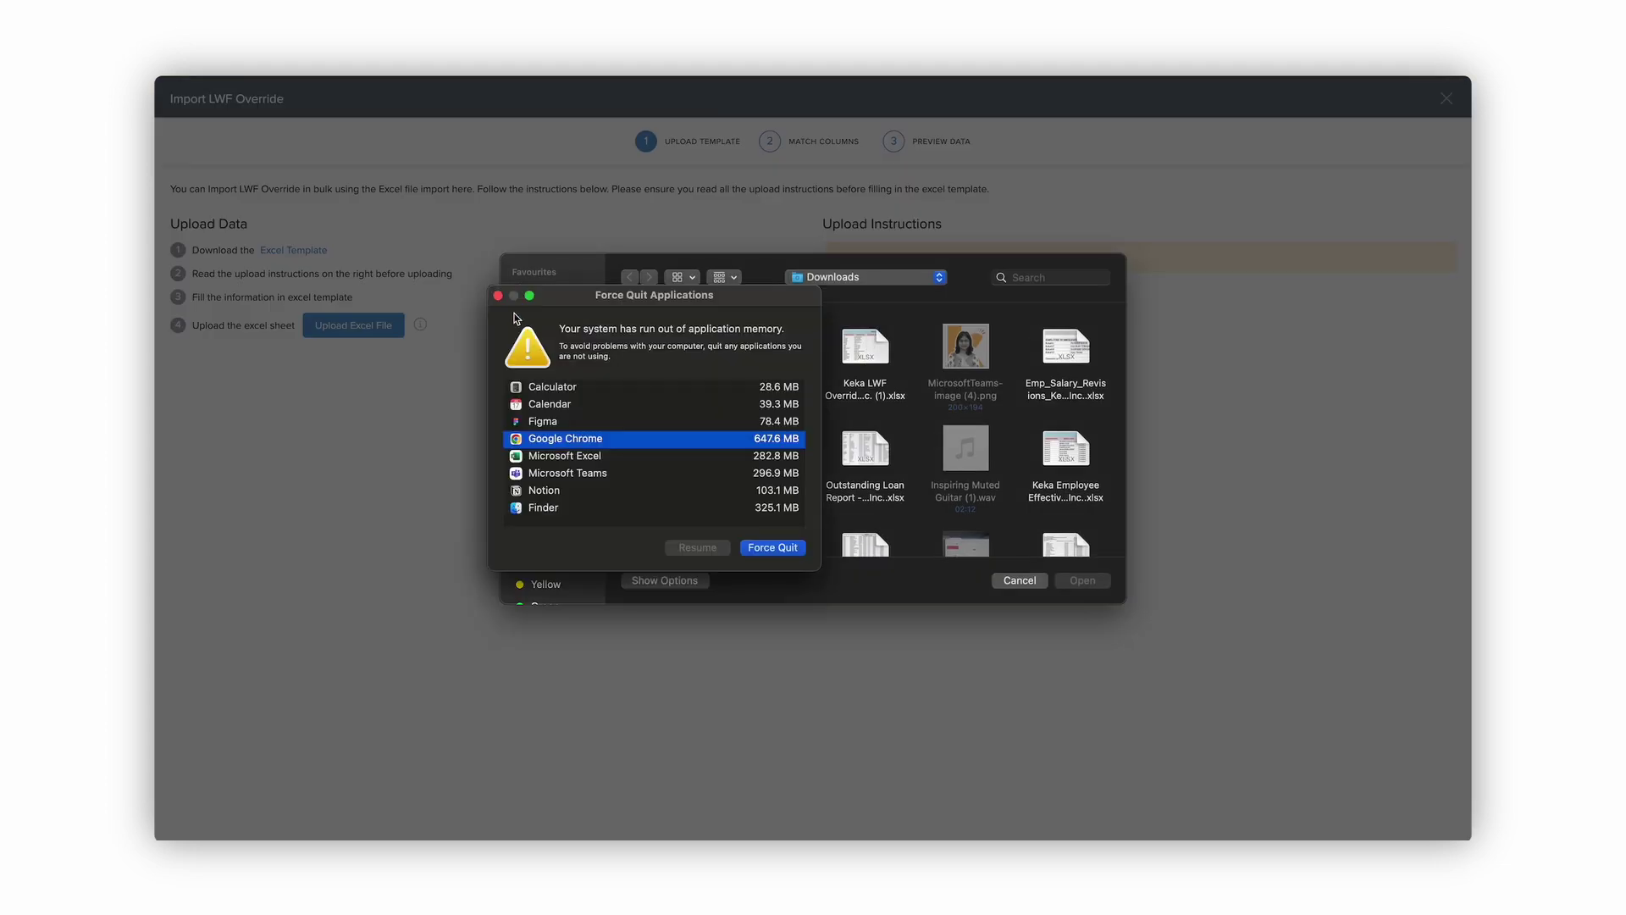
left_click(498, 295)
left_click(670, 373)
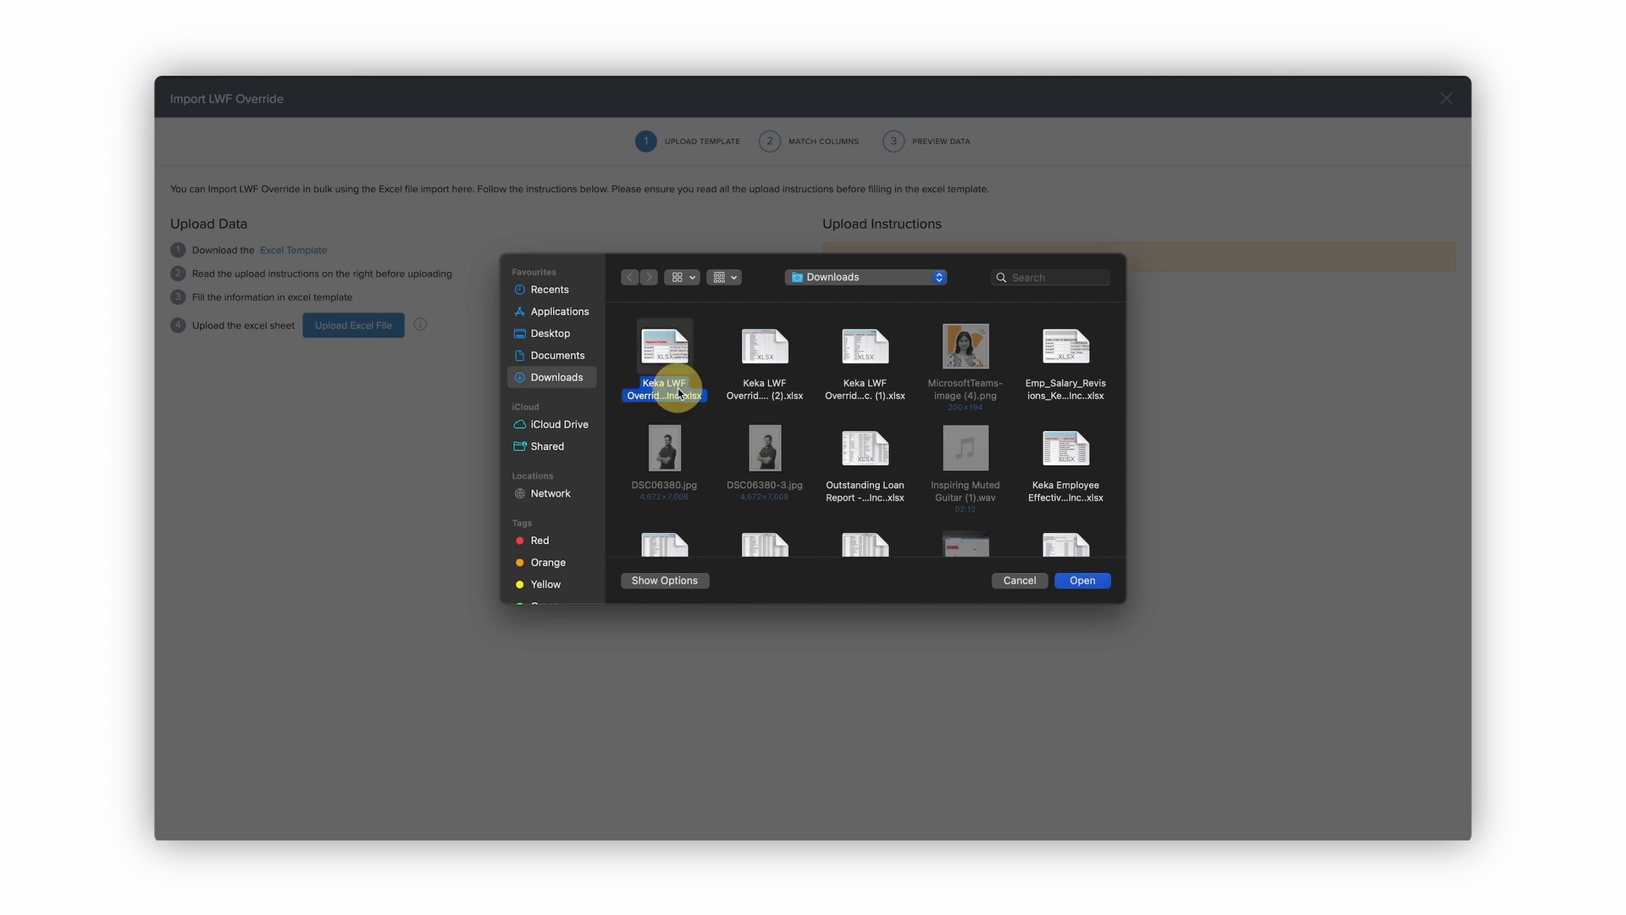
left_click(1082, 581)
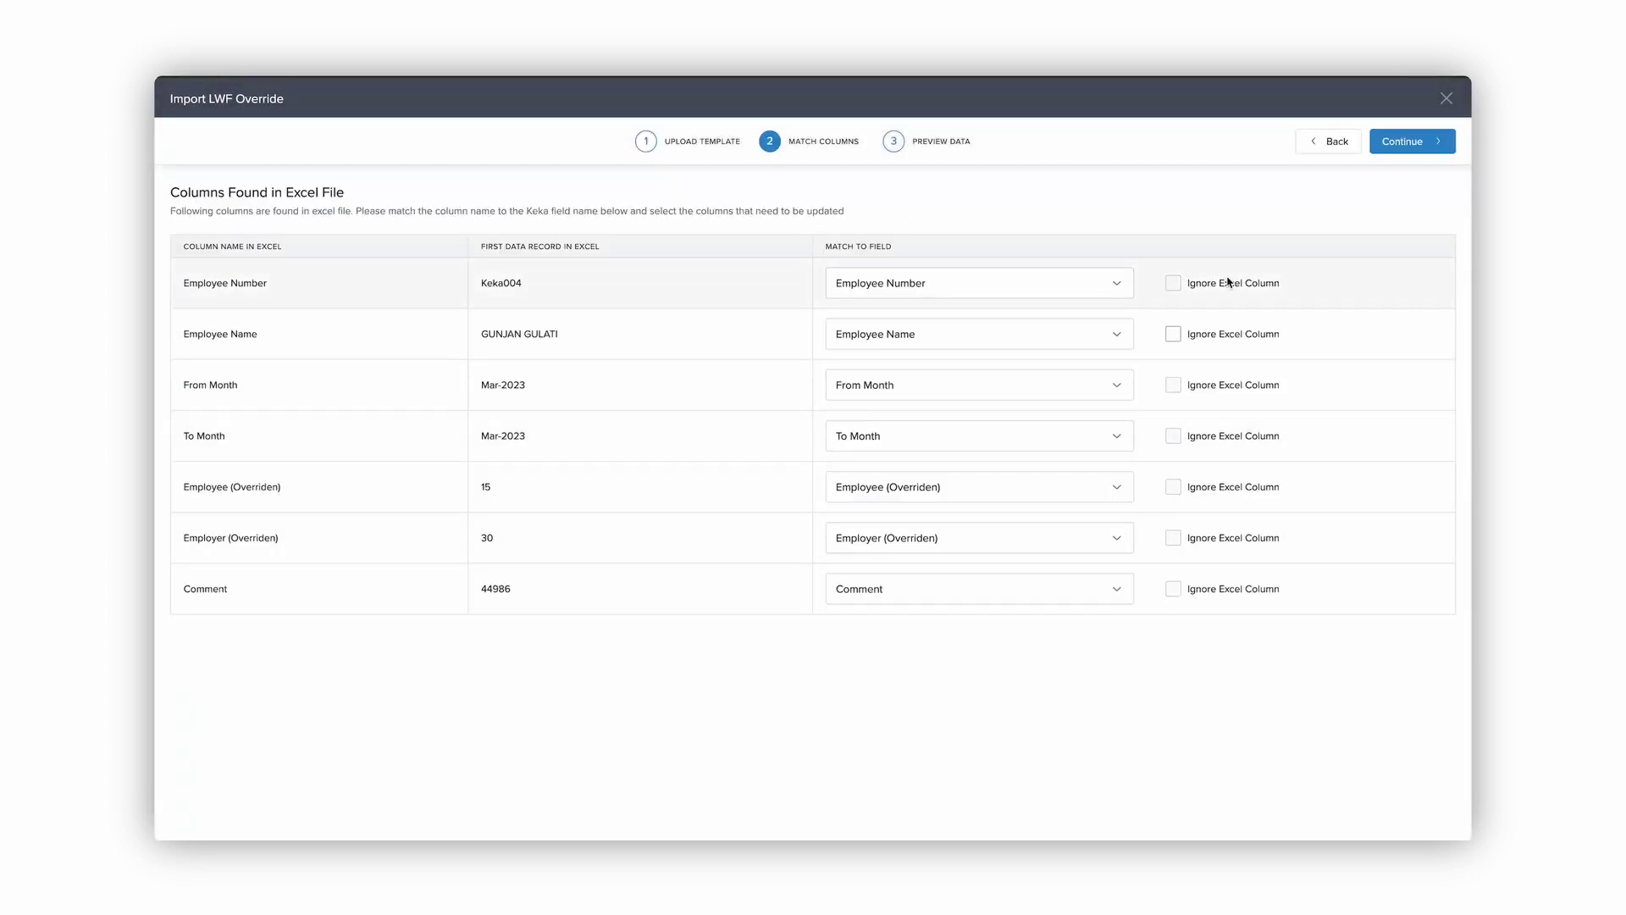
Accept the suggested column matches, then complete and confirm the LWF override import
left_click(1400, 150)
left_click(1352, 144)
left_click(1403, 142)
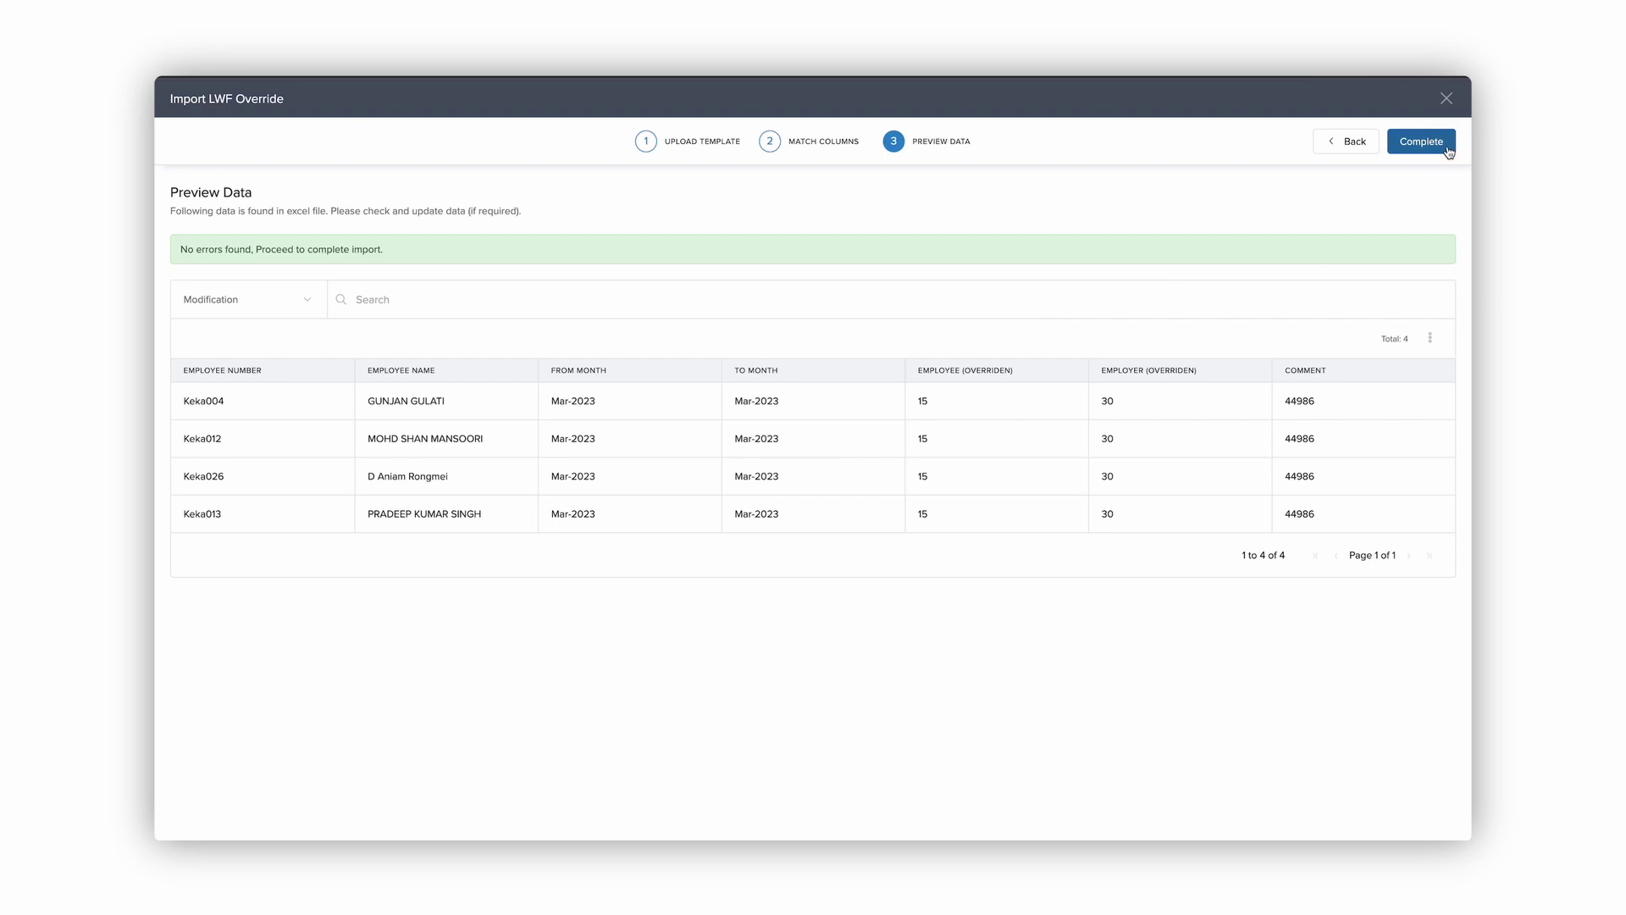
left_click(1421, 141)
left_click(1029, 313)
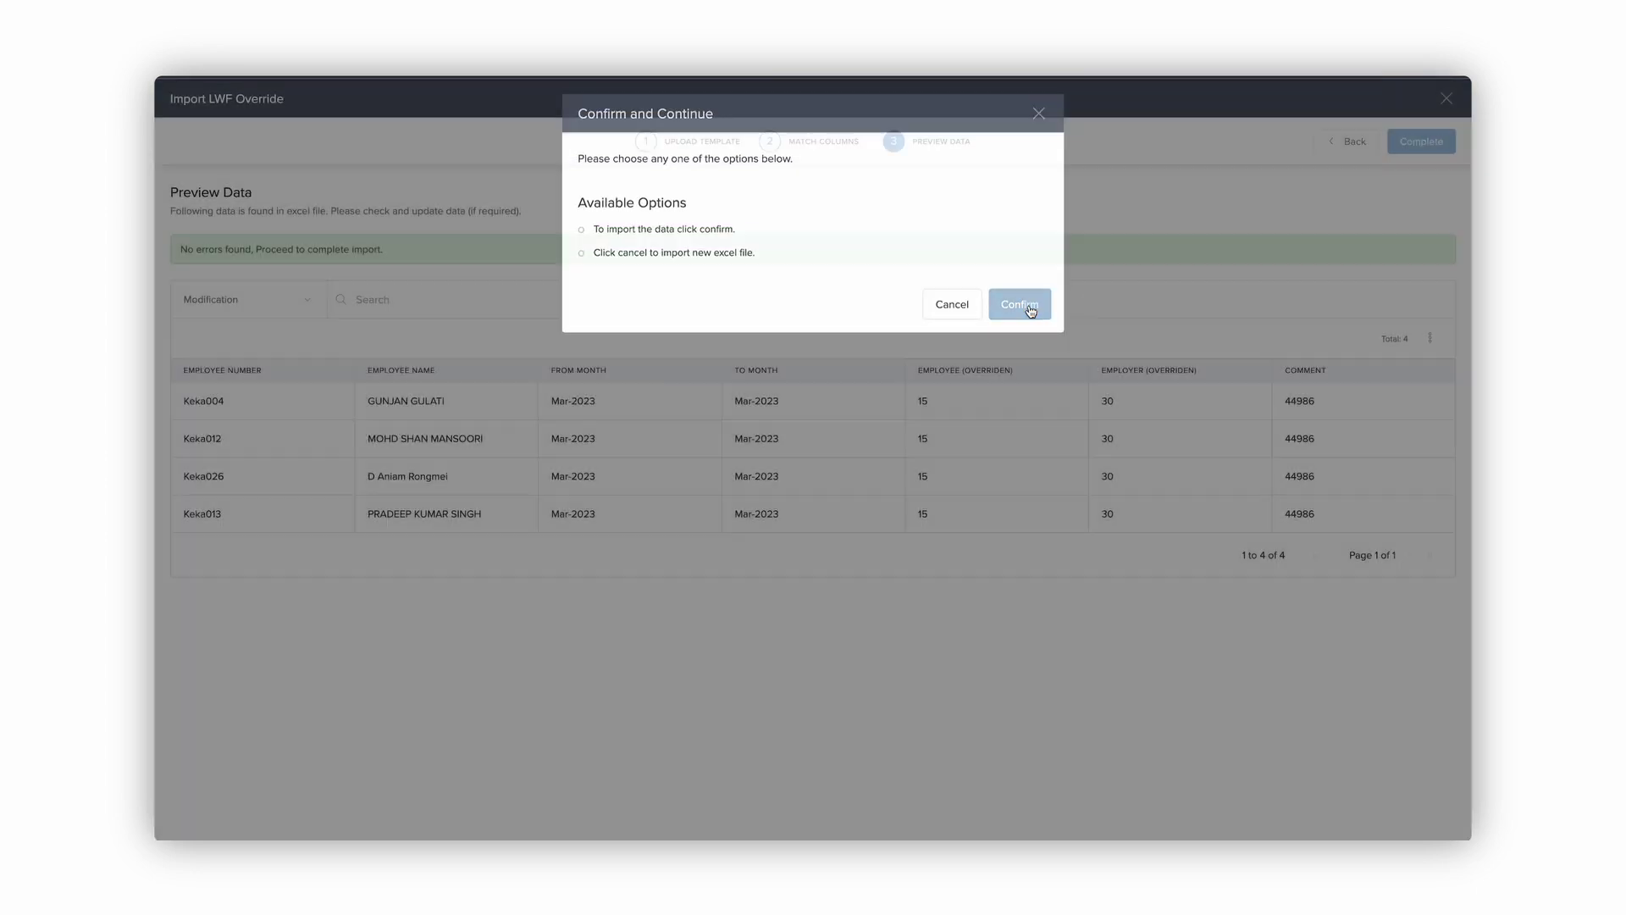